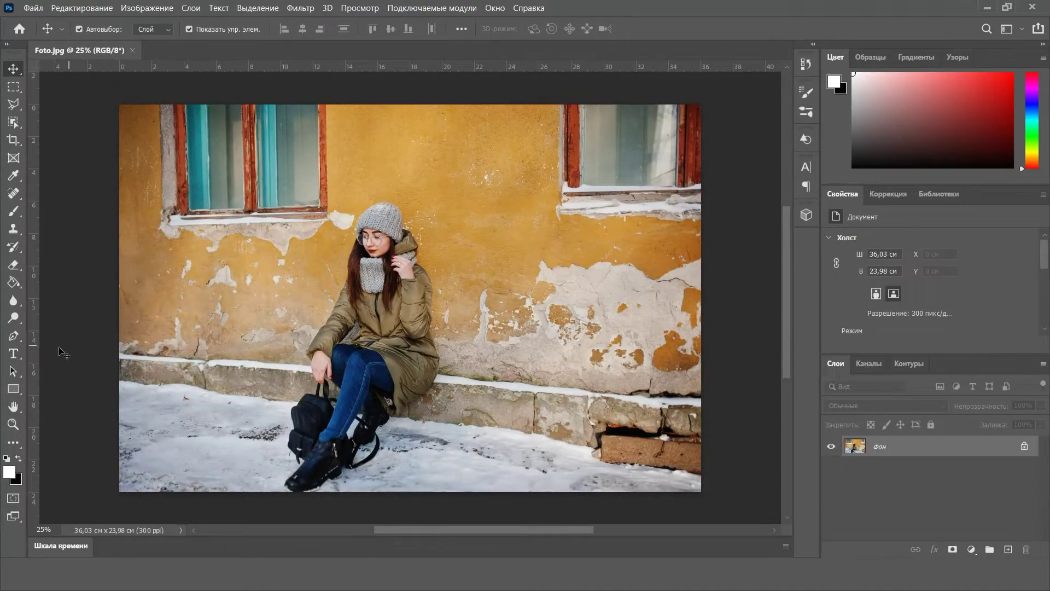
Step: Type UKRAINE in white Impact 230 pt in a text box across the wall
{"action": "left_click", "coordinate": [15, 355]}
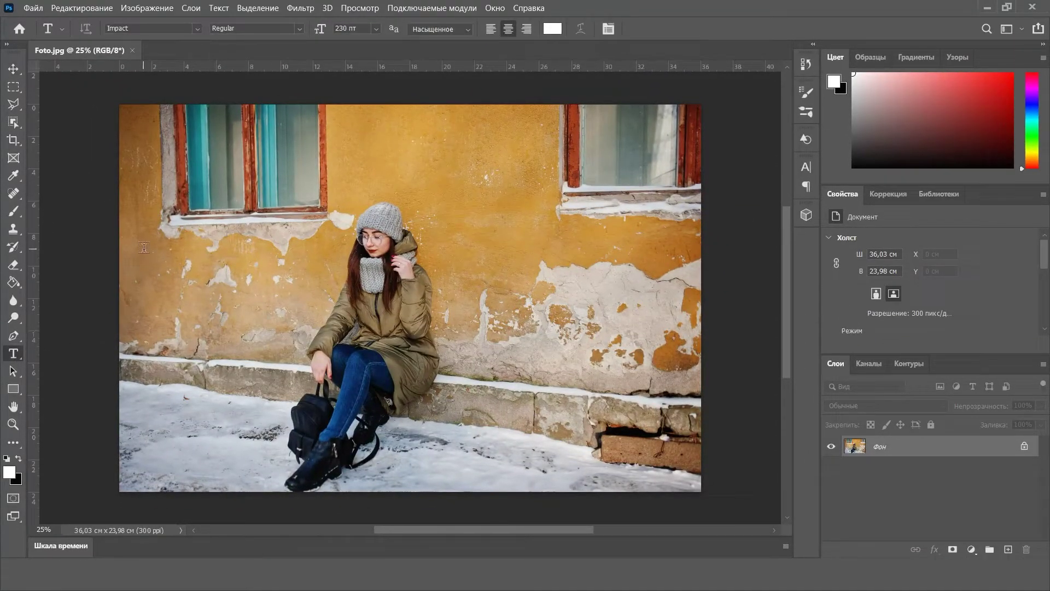
{"action": "left_click_drag", "start_coordinate": [141, 242], "coordinate": [660, 400]}
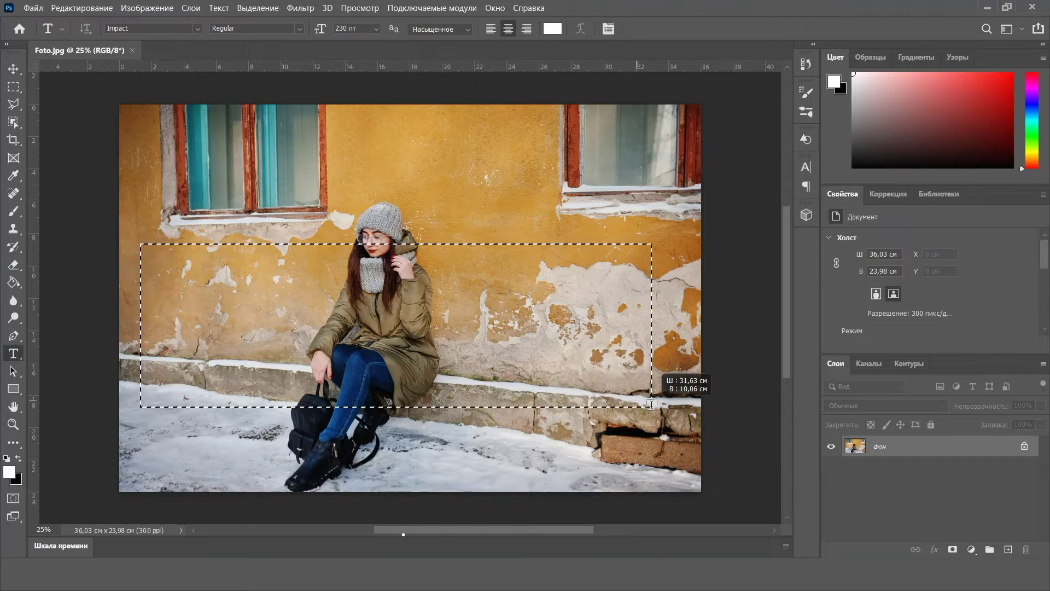
{"action": "type", "text": "UKRAI"}
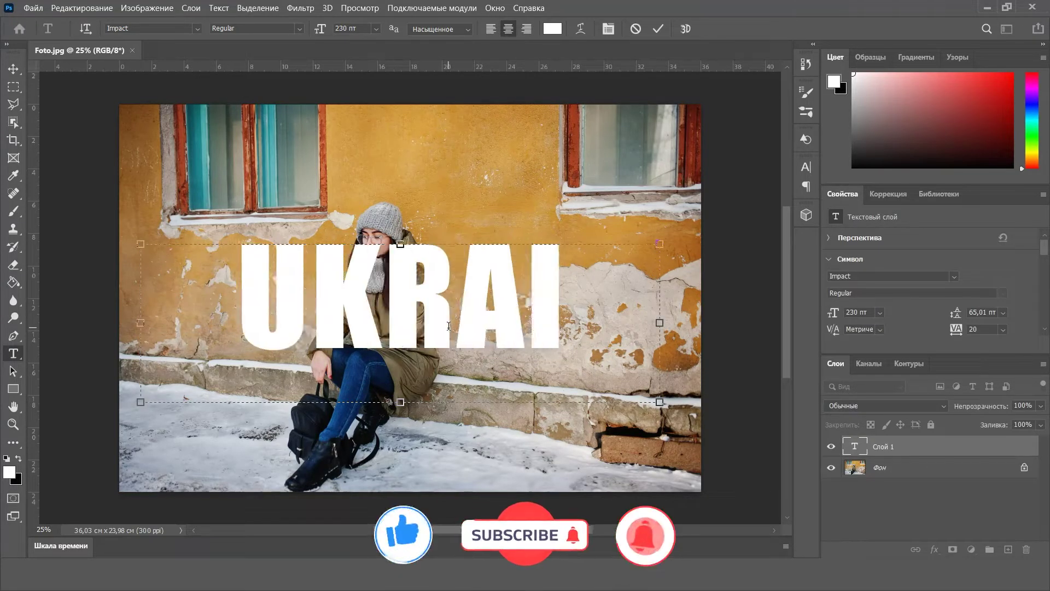
{"action": "type", "text": "NE"}
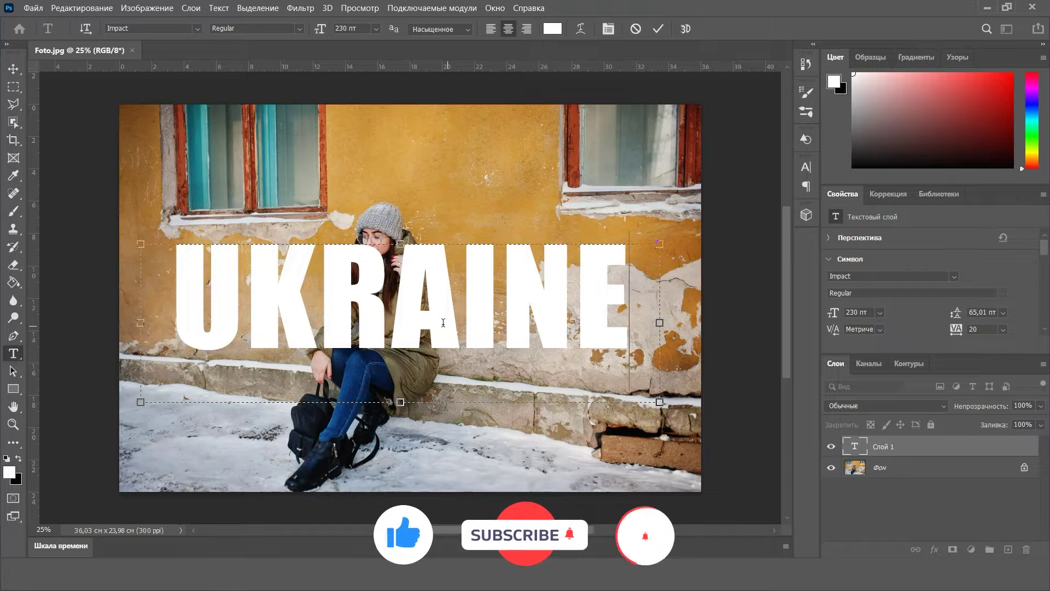
{"action": "key", "text": "ctrl+Return"}
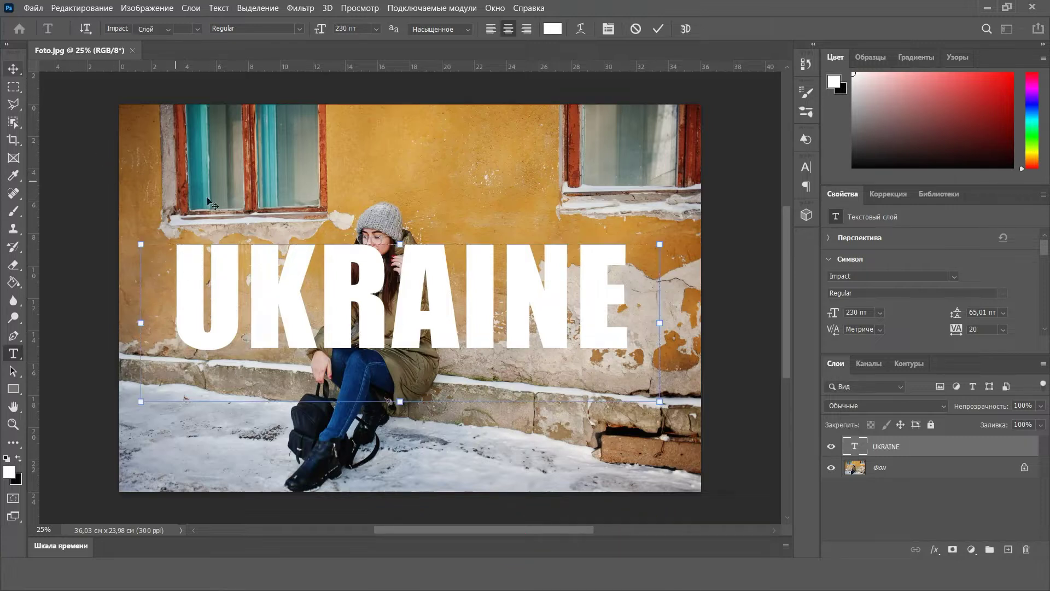
Step: Nudge the UKRAINE text slightly down and to the right
{"action": "key", "text": "v"}
{"action": "left_click_drag", "start_coordinate": [340, 275], "coordinate": [343, 282]}
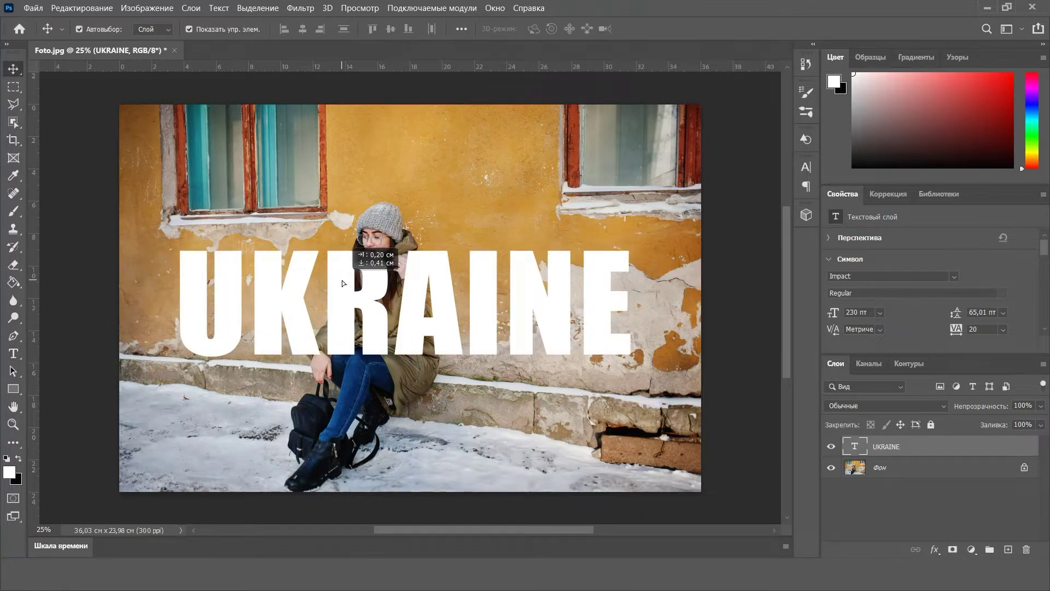
{"action": "right_click", "coordinate": [862, 453]}
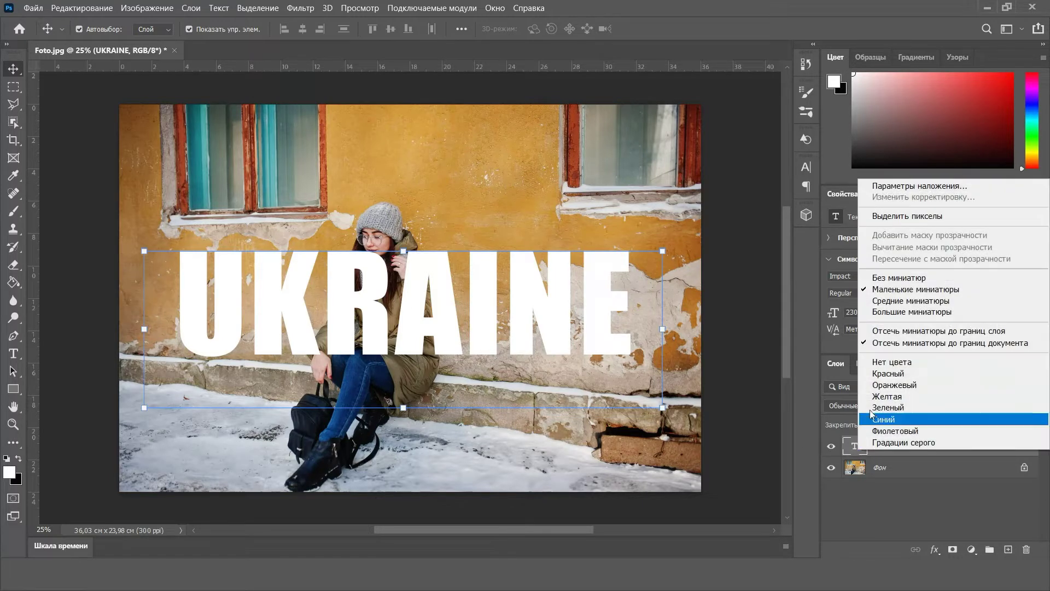
Step: Select the UKRAINE letters' pixels, copy them, and deselect
{"action": "left_click", "coordinate": [897, 218]}
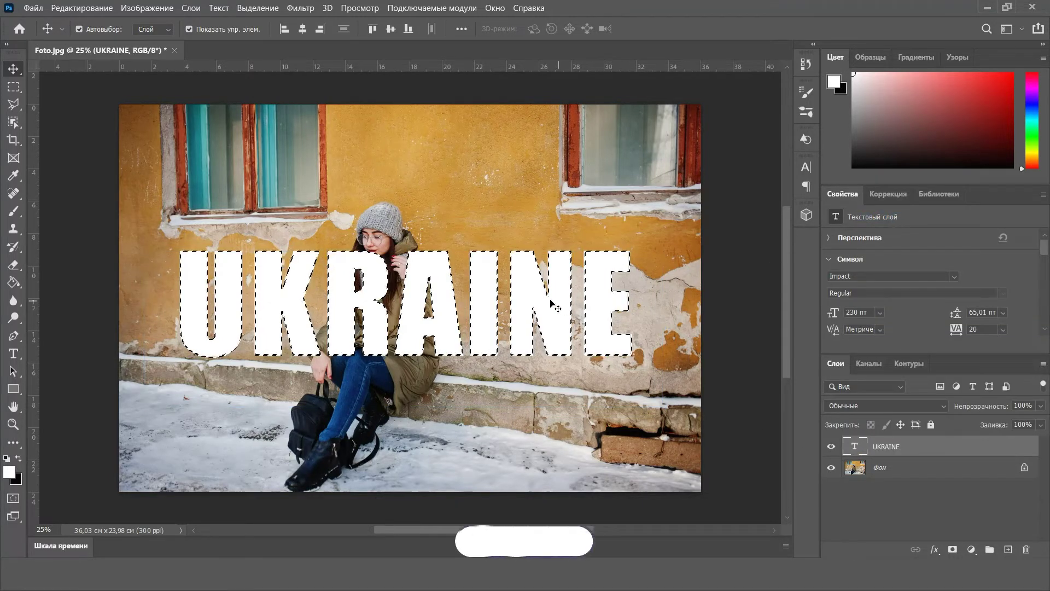
{"action": "key", "text": "ctrl+c"}
{"action": "key", "text": "ctrl+d"}
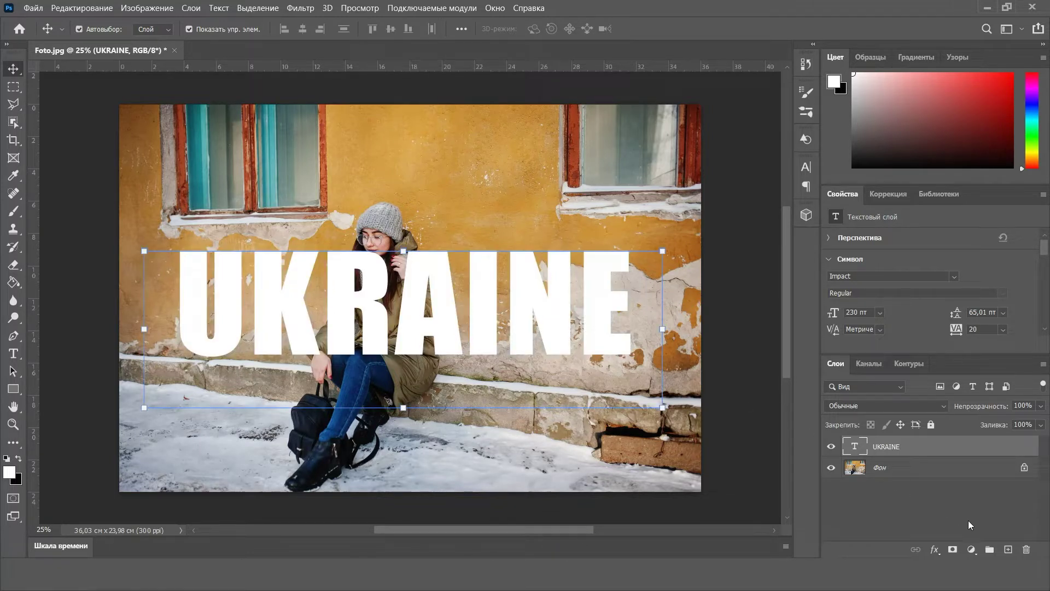
Step: Add a new empty layer, Слой 1, and hide the UKRAINE text layer
{"action": "left_click", "coordinate": [1008, 549]}
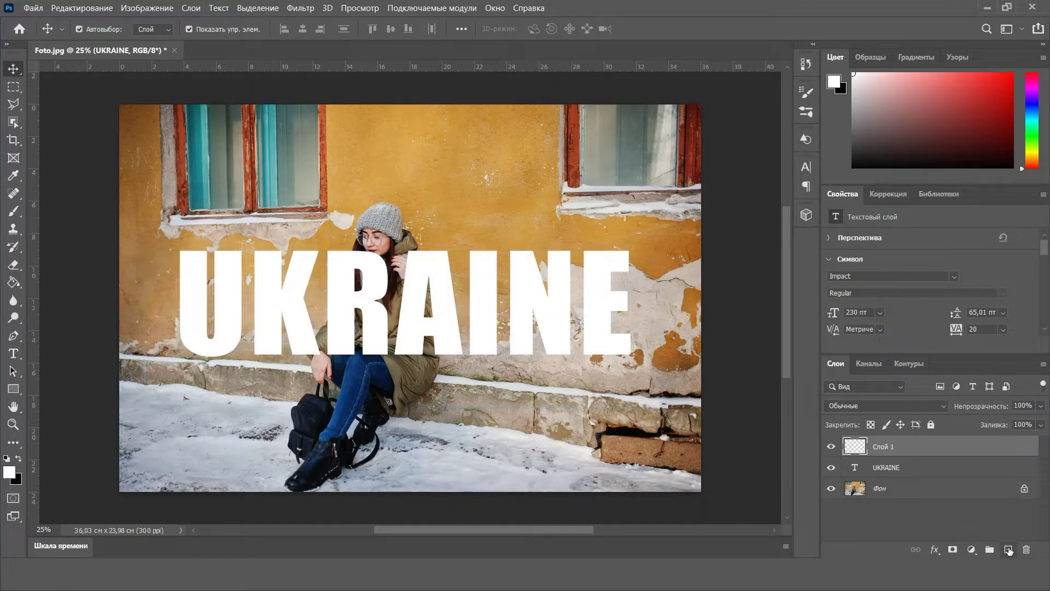
{"action": "left_click", "coordinate": [831, 468]}
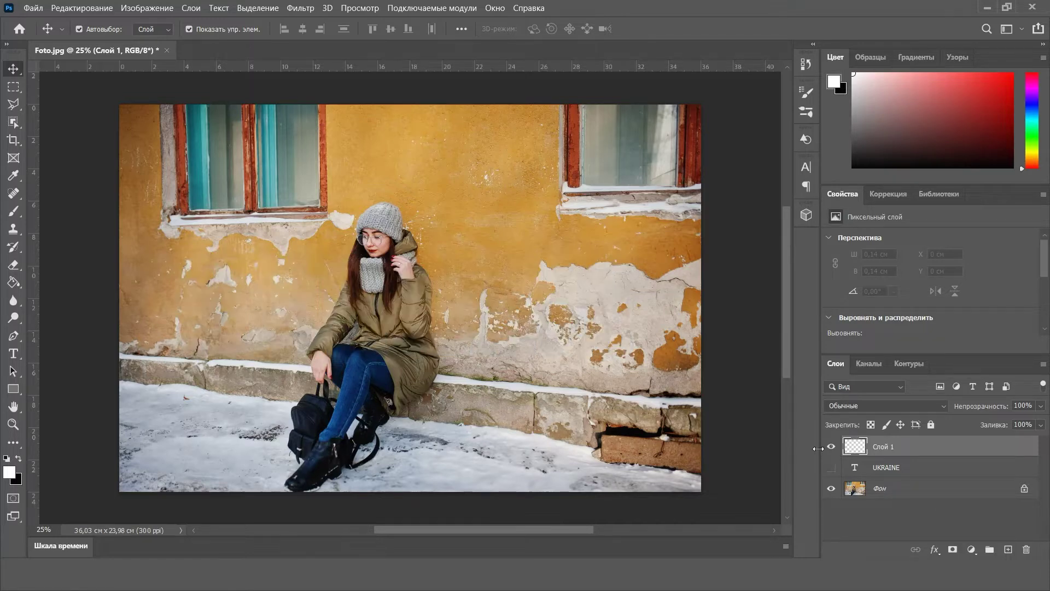
{"action": "left_click", "coordinate": [302, 8]}
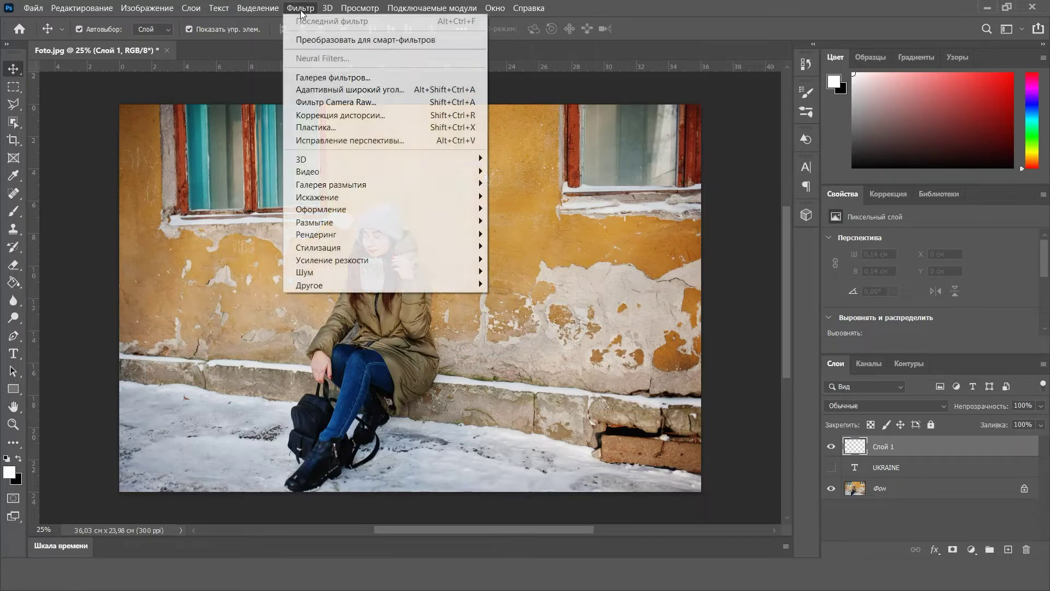
Step: In Vanishing Point, draw a four-corner plane over the wall and paste the copied lettering
{"action": "left_click", "coordinate": [314, 141]}
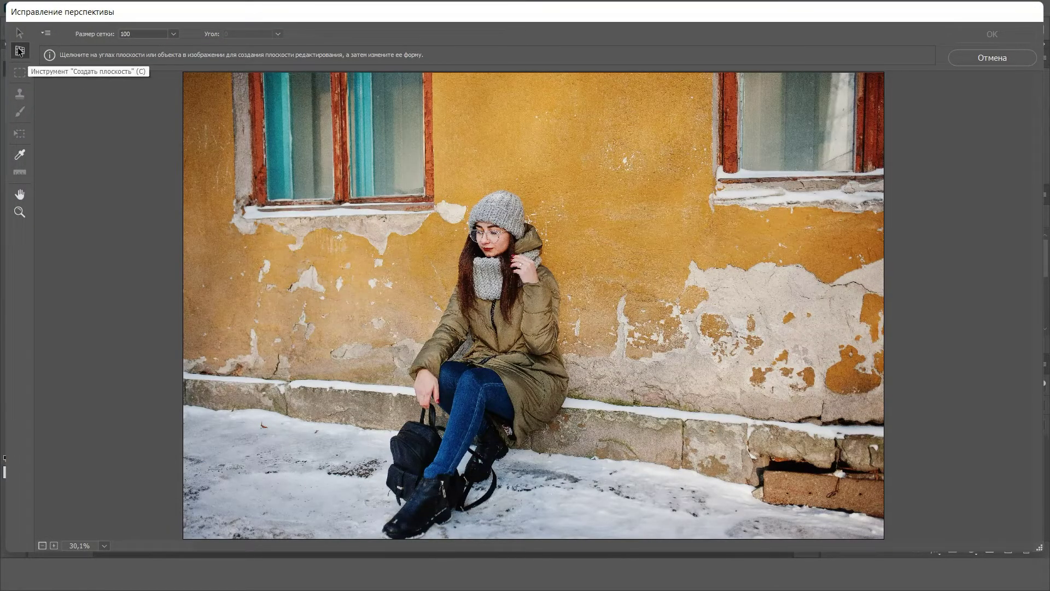
{"action": "key", "text": "alt"}
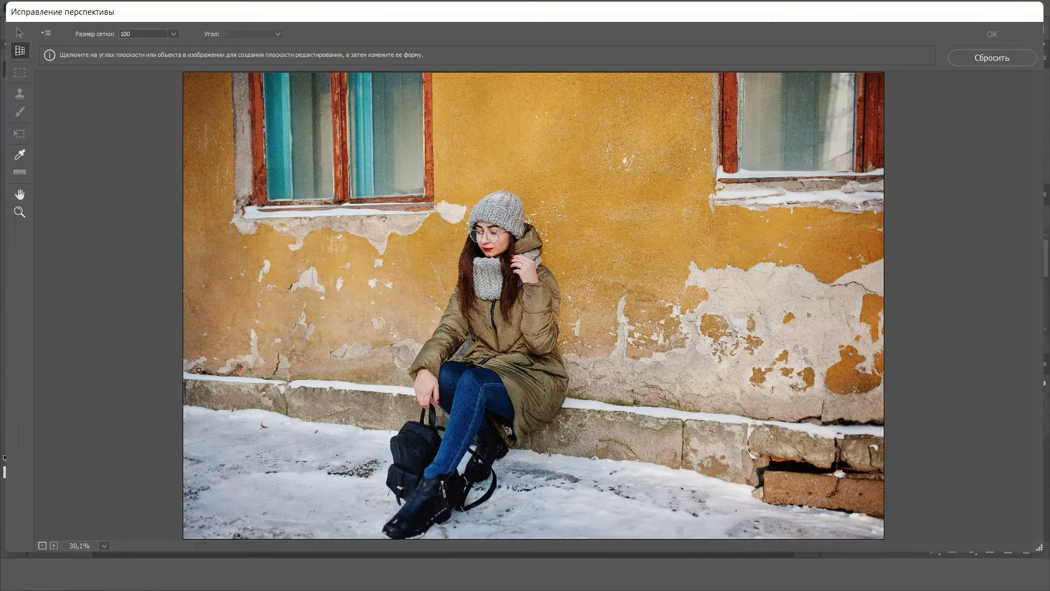
{"action": "left_click", "coordinate": [196, 378]}
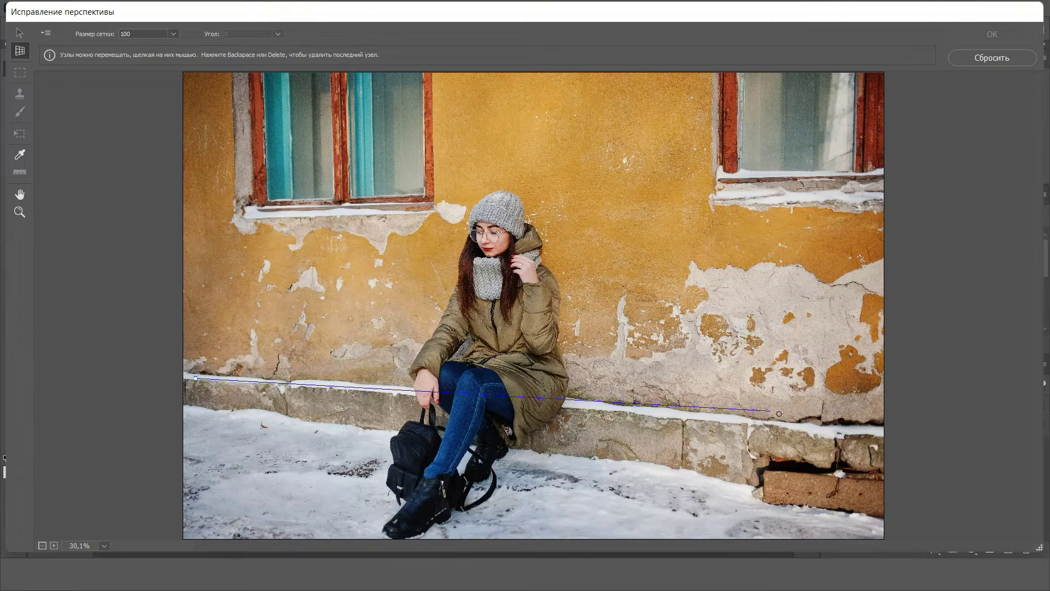
{"action": "left_click", "coordinate": [864, 435]}
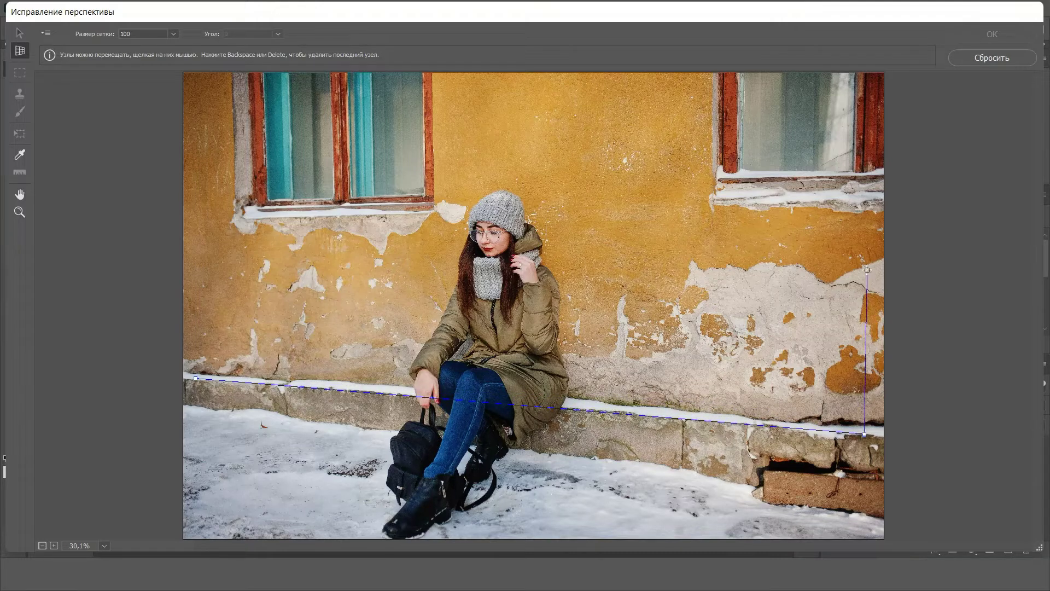
{"action": "left_click", "coordinate": [864, 202]}
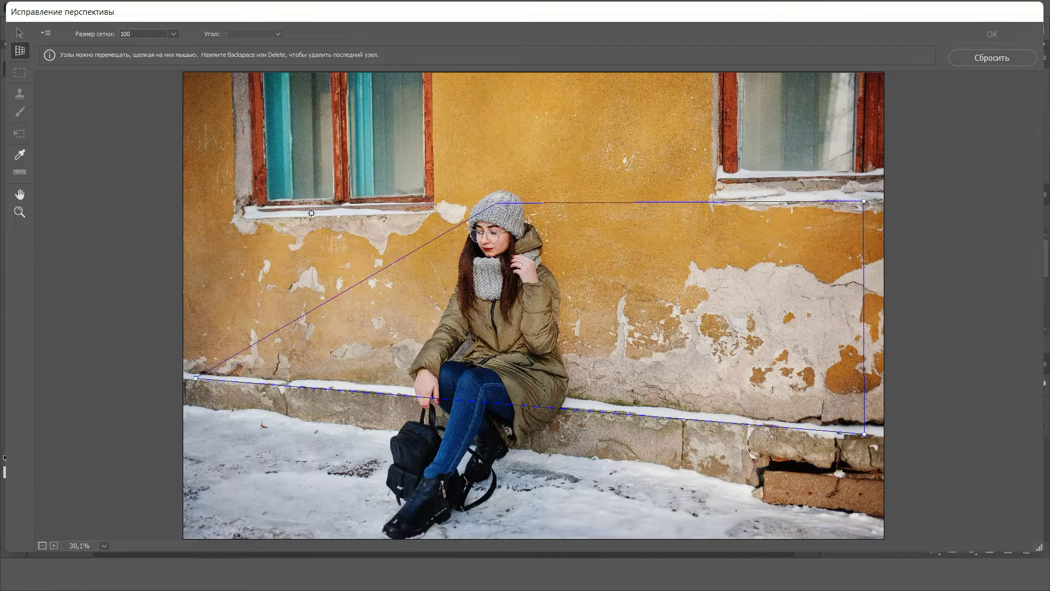
{"action": "left_click", "coordinate": [196, 225]}
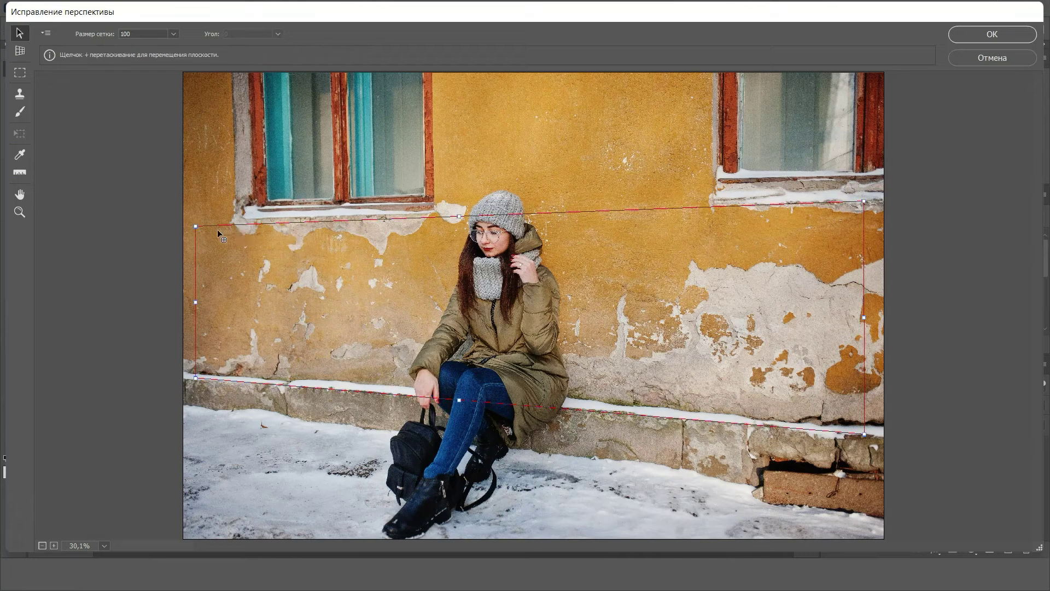
{"action": "left_click_drag", "start_coordinate": [196, 227], "coordinate": [195, 224]}
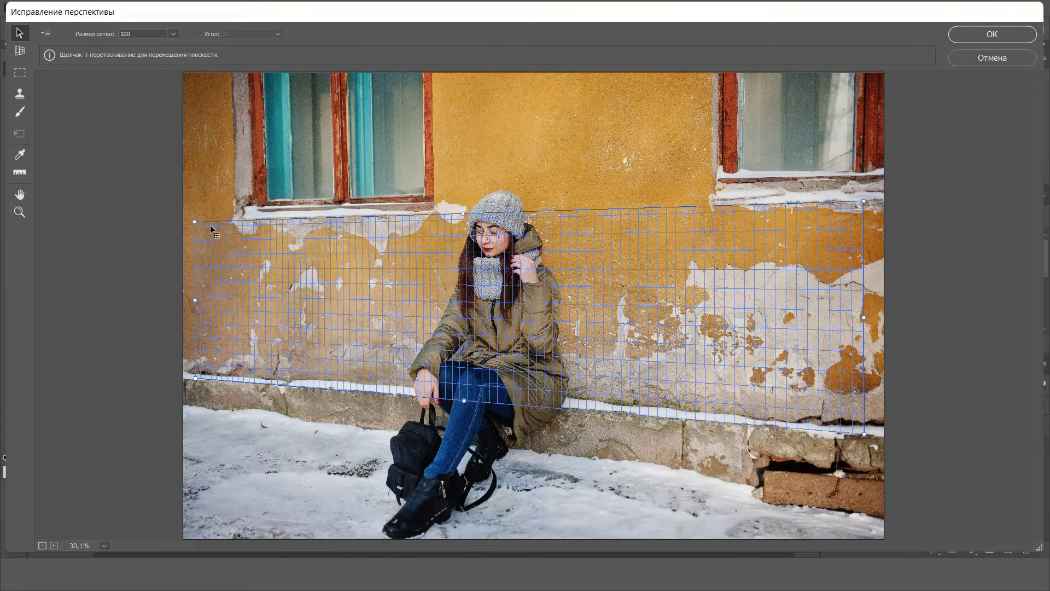
{"action": "key", "text": "ctrl+v"}
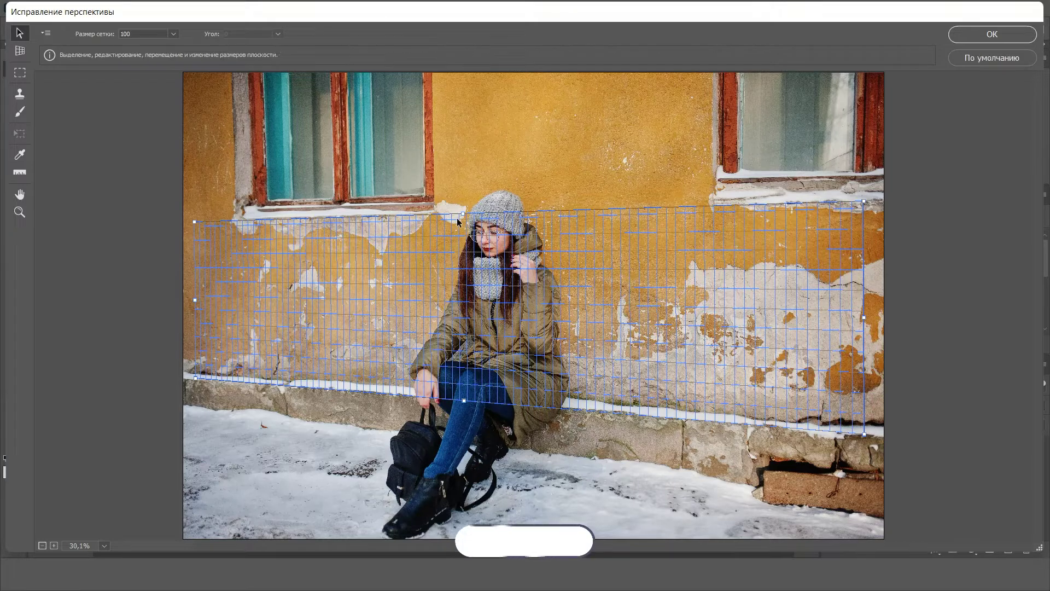
Step: Drag UKRAINE into the wall plane, shrink, widen and position it, then apply
{"action": "mouse_move", "coordinate": [457, 148]}
{"action": "left_mouse_down"}
{"action": "mouse_move", "coordinate": [480, 274]}
{"action": "mouse_move", "coordinate": [513, 335]}
{"action": "left_mouse_up"}
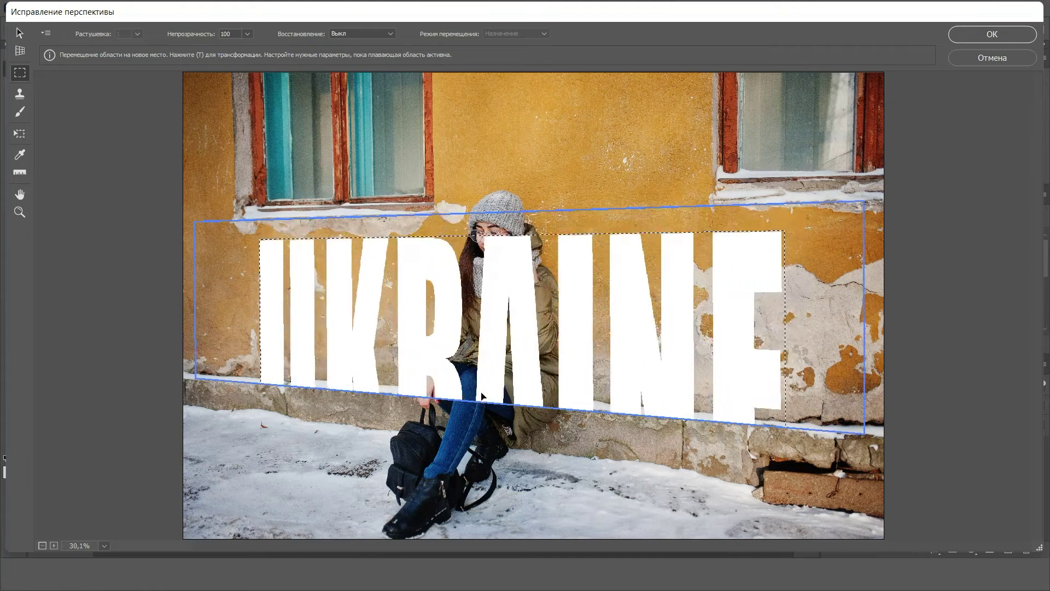
{"action": "key", "text": "ctrl+t"}
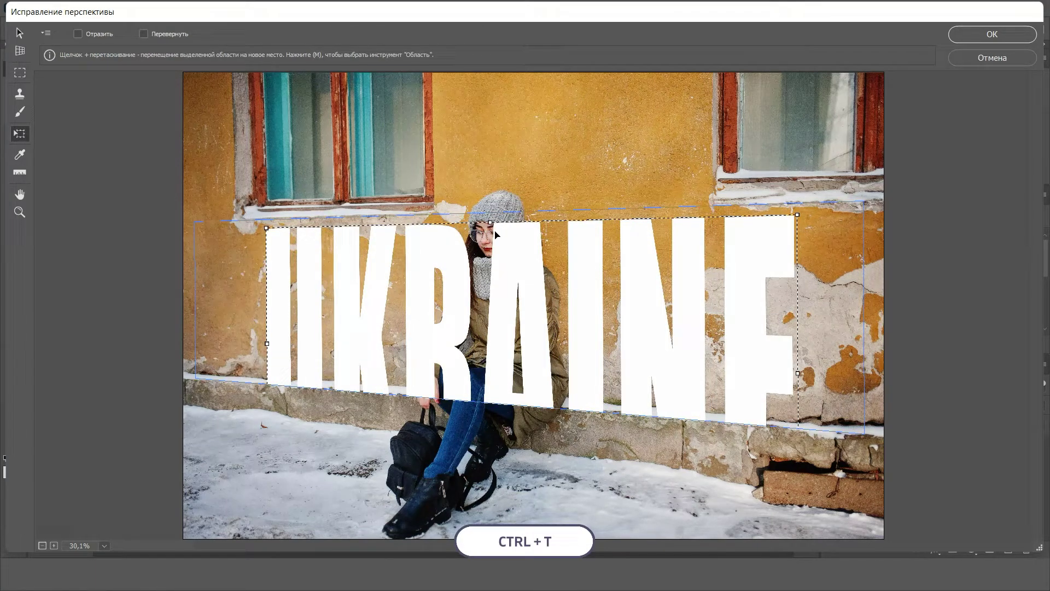
{"action": "left_click_drag", "start_coordinate": [490, 222], "coordinate": [490, 288]}
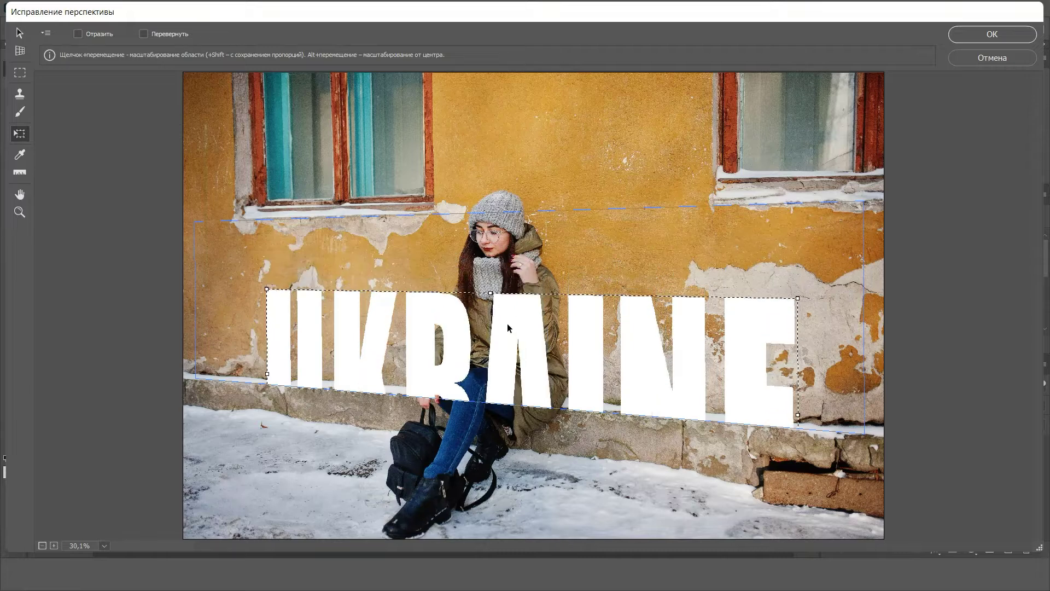
{"action": "key", "text": "ctrl+z"}
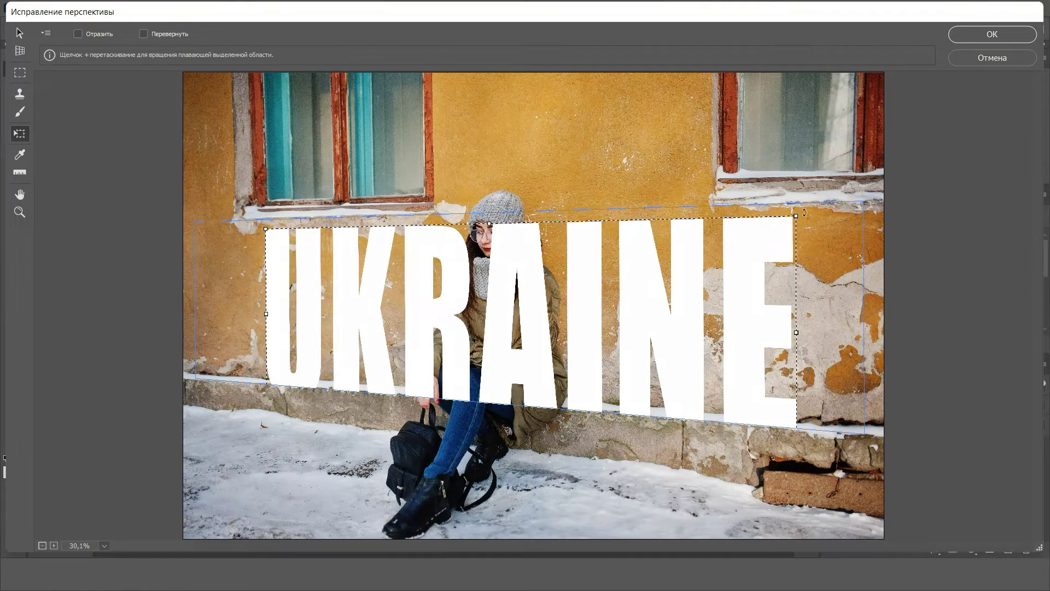
{"action": "mouse_move", "coordinate": [796, 216]}
{"action": "left_mouse_down"}
{"action": "mouse_move", "coordinate": [738, 276]}
{"action": "mouse_move", "coordinate": [748, 280]}
{"action": "left_mouse_up"}
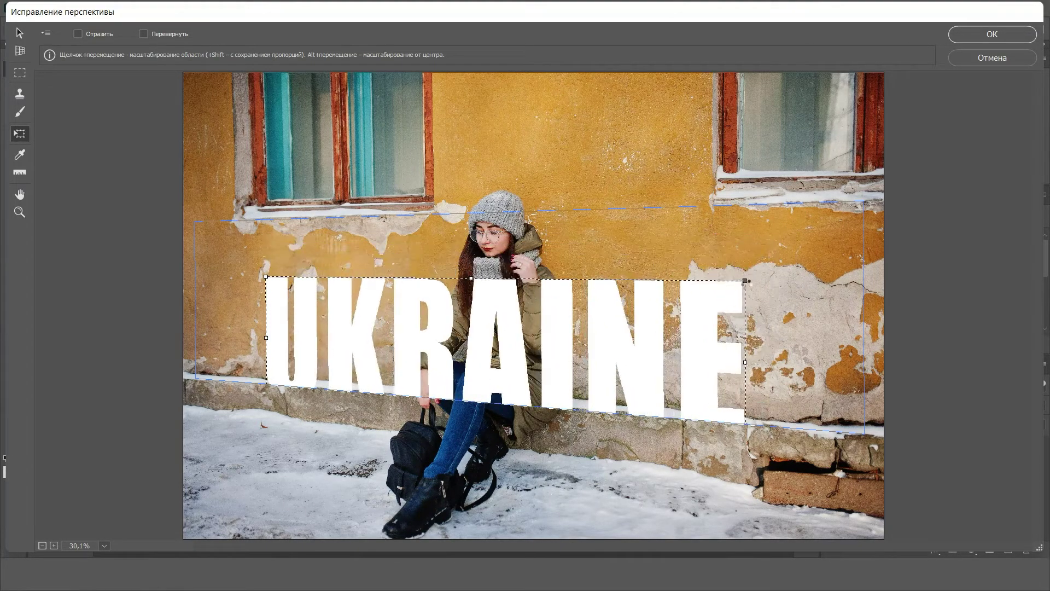
{"action": "left_click_drag", "start_coordinate": [653, 353], "coordinate": [607, 318]}
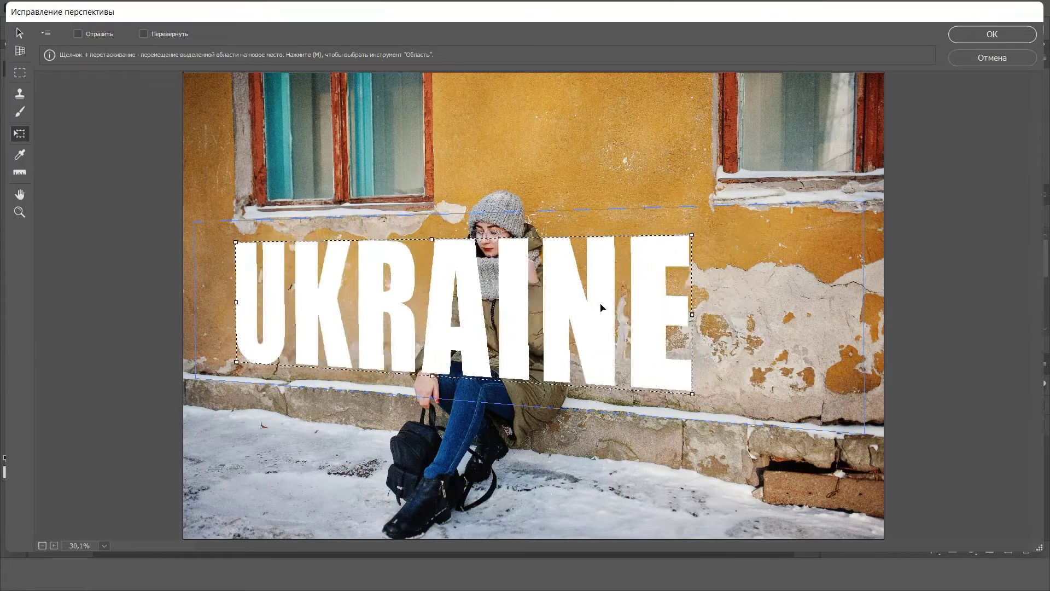
{"action": "mouse_move", "coordinate": [687, 316]}
{"action": "left_mouse_down"}
{"action": "mouse_move", "coordinate": [734, 316]}
{"action": "mouse_move", "coordinate": [649, 299]}
{"action": "mouse_move", "coordinate": [738, 317]}
{"action": "left_mouse_up"}
{"action": "mouse_move", "coordinate": [633, 316]}
{"action": "left_mouse_down"}
{"action": "mouse_move", "coordinate": [588, 320]}
{"action": "mouse_move", "coordinate": [607, 319]}
{"action": "left_mouse_up"}
{"action": "left_click_drag", "start_coordinate": [727, 318], "coordinate": [772, 315]}
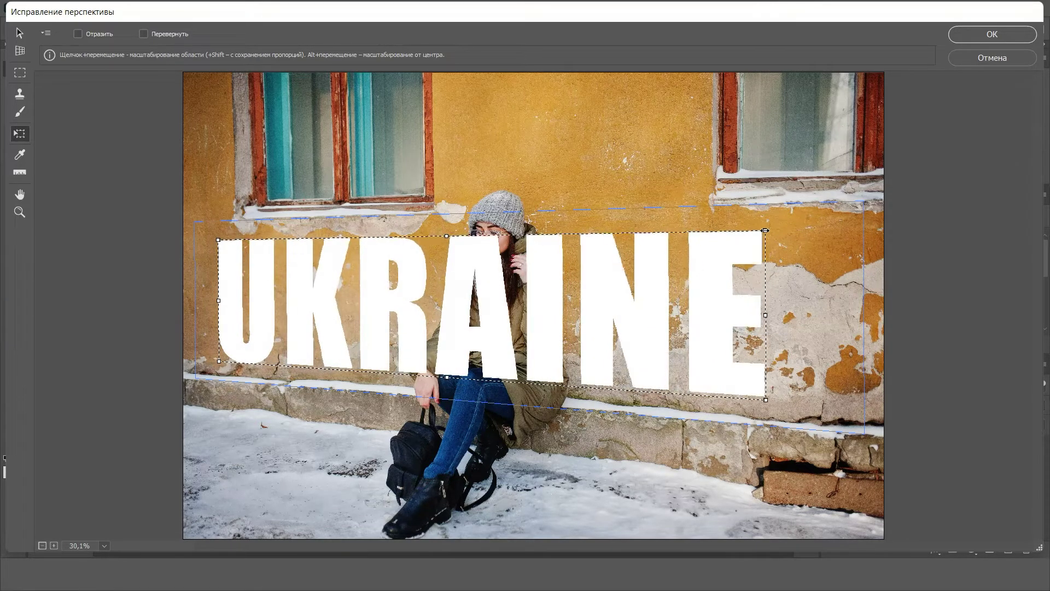
{"action": "left_click_drag", "start_coordinate": [604, 300], "coordinate": [601, 299]}
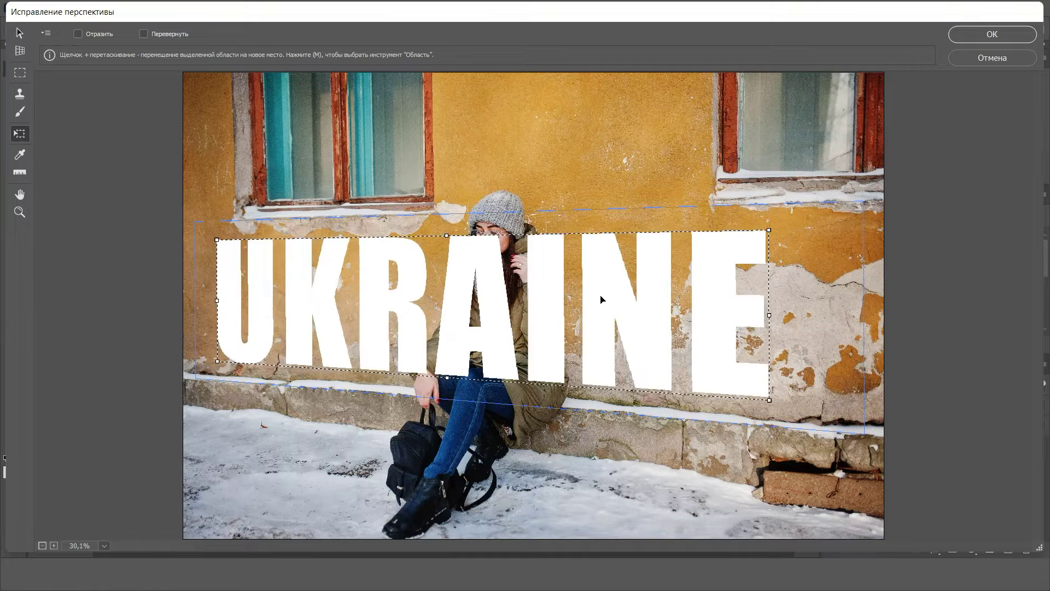
{"action": "left_click", "coordinate": [966, 40]}
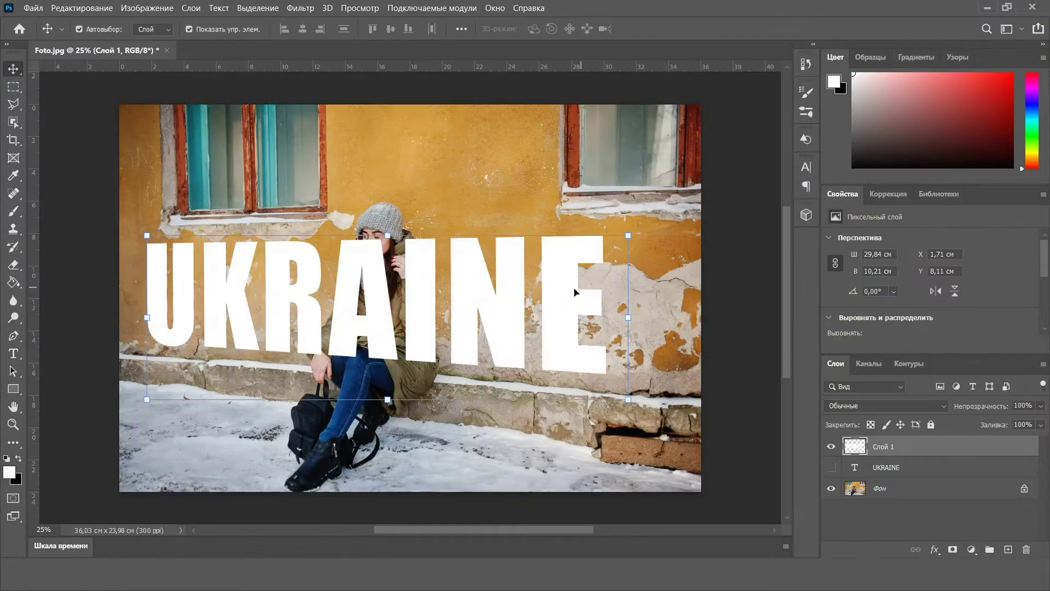
Step: Convert Слой 1 to a smart object, hide it, and select the Фон layer
{"action": "right_click", "coordinate": [886, 447]}
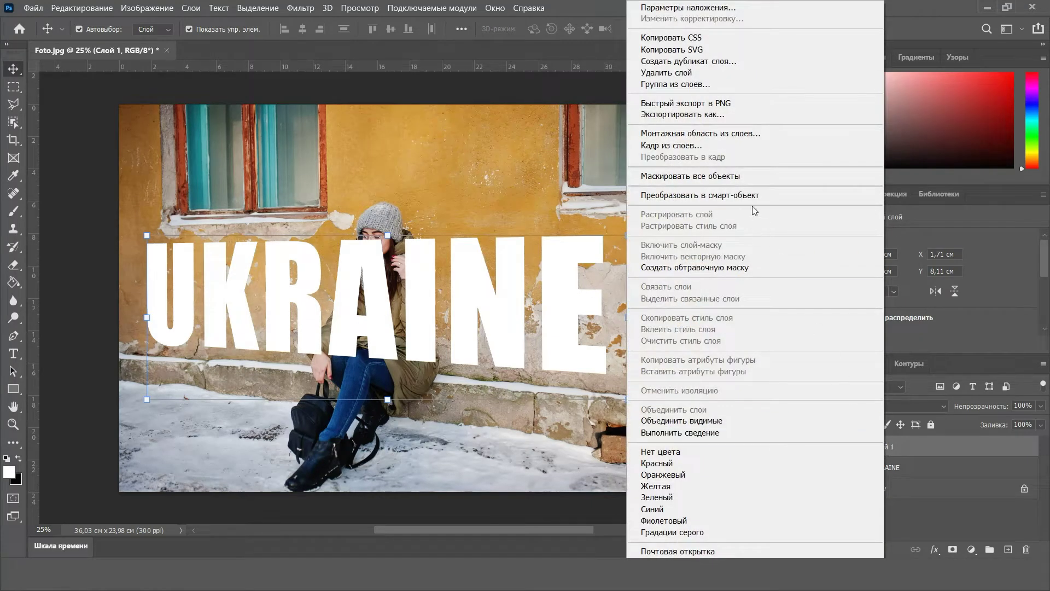
{"action": "left_click", "coordinate": [717, 194]}
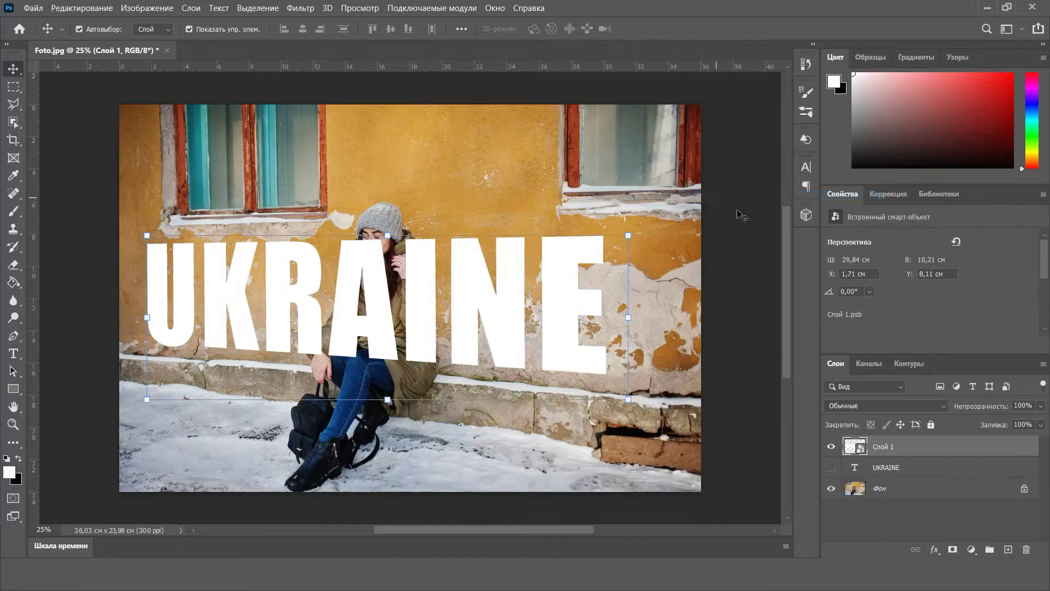
{"action": "left_click", "coordinate": [832, 447]}
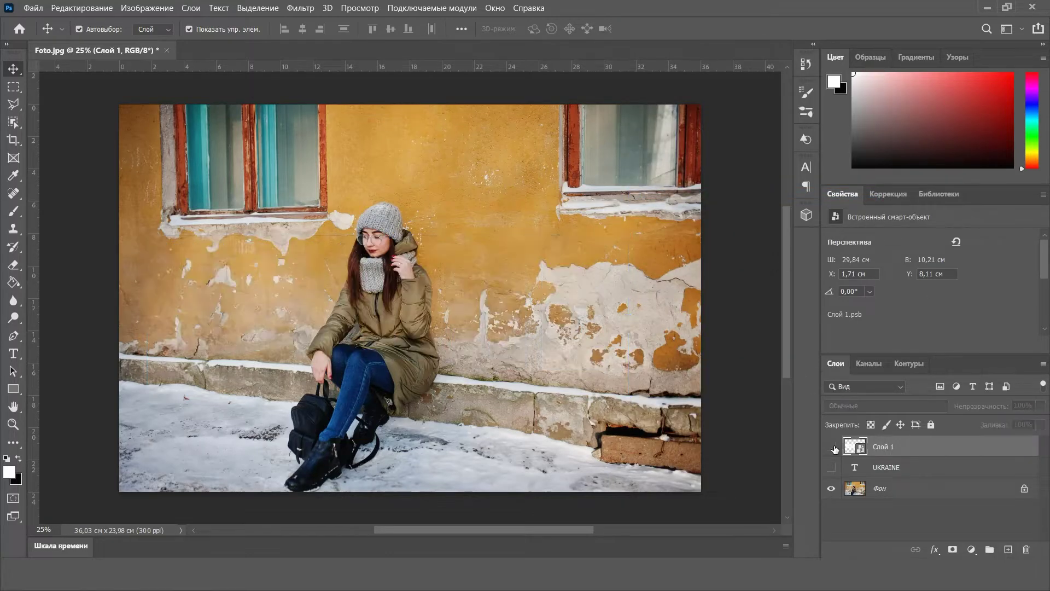
{"action": "left_click", "coordinate": [890, 494]}
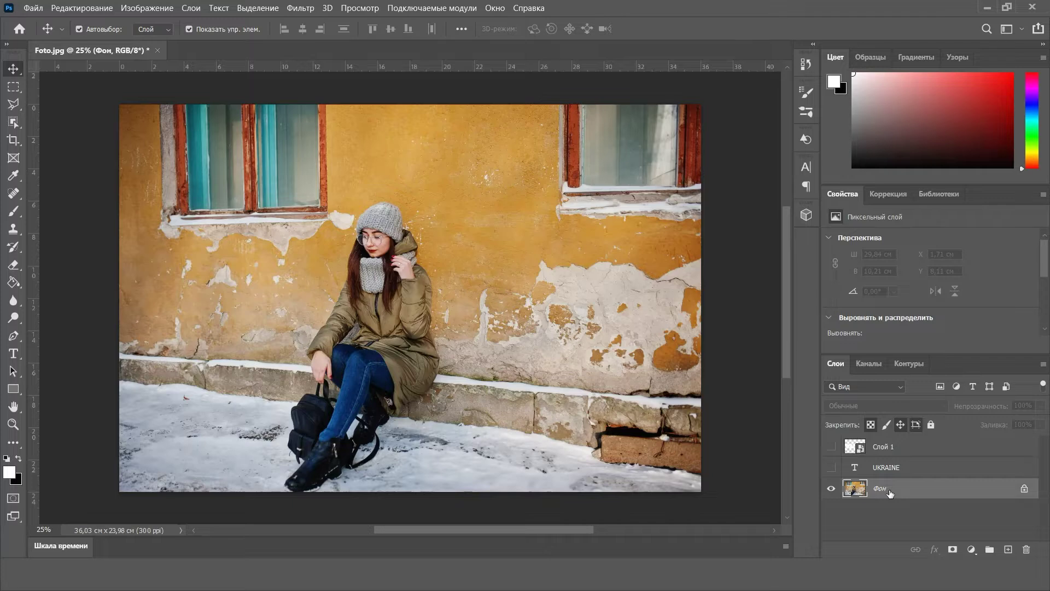
{"action": "right_click", "coordinate": [890, 494]}
Step: Duplicate Фон into a new document, desaturate it, and apply a 2 px Gaussian Blur
{"action": "left_click", "coordinate": [936, 329]}
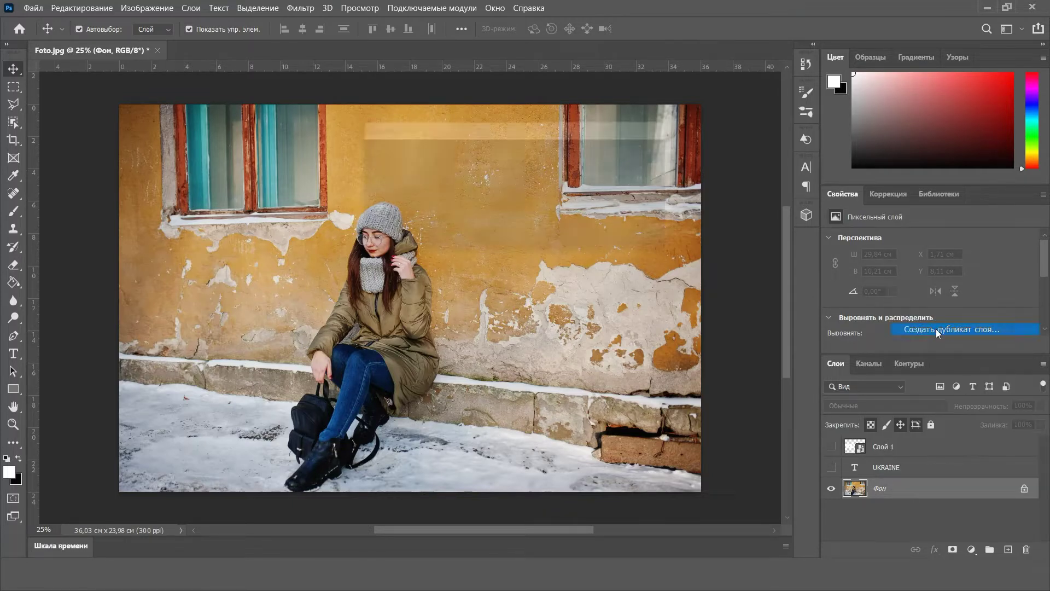
{"action": "left_click", "coordinate": [476, 200]}
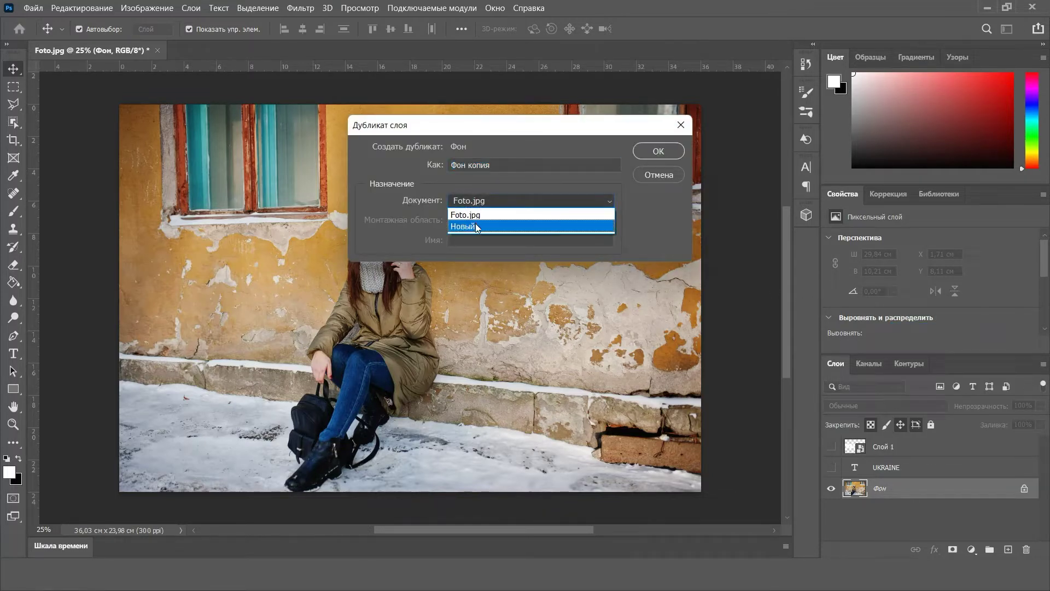
{"action": "left_click", "coordinate": [475, 224]}
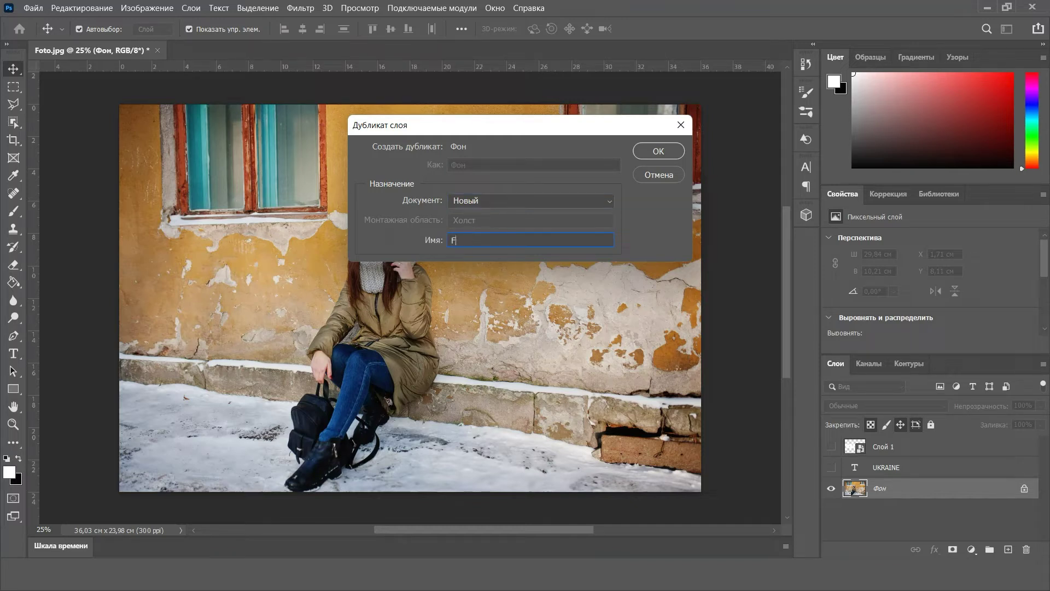
{"action": "type", "text": "Foto 2"}
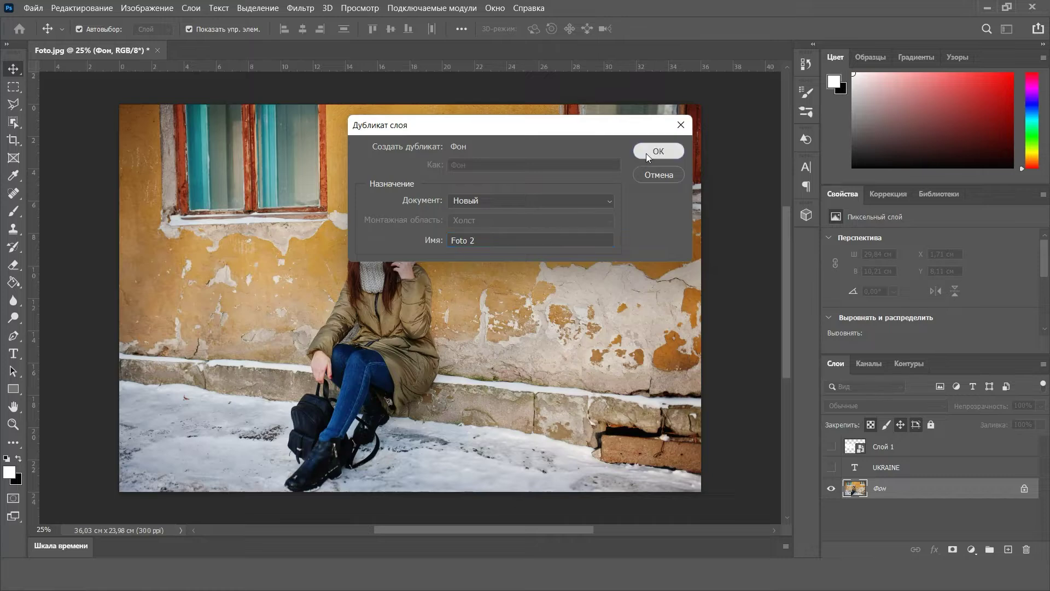
{"action": "left_click", "coordinate": [646, 155]}
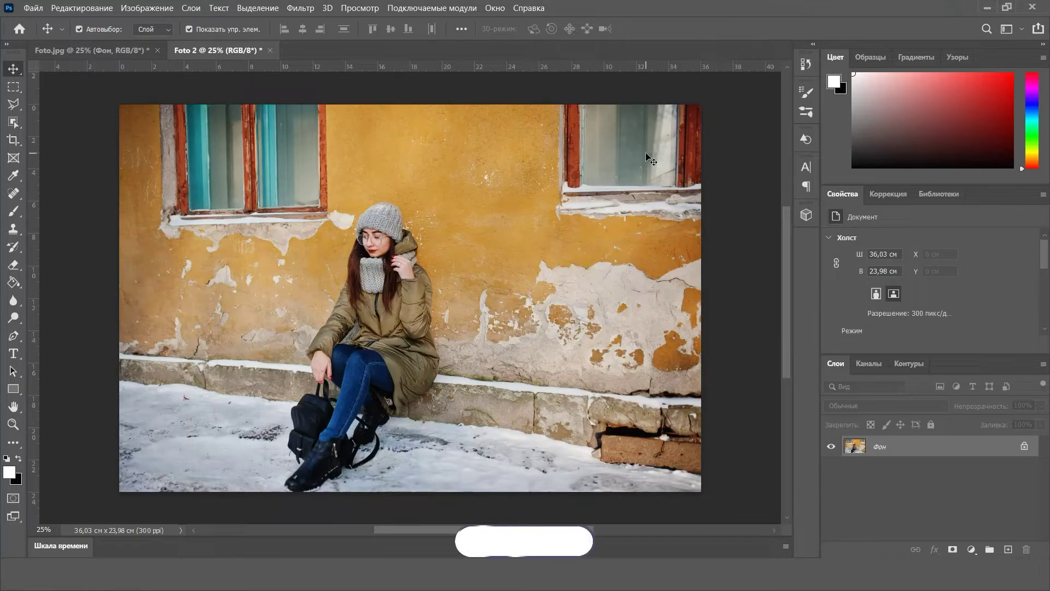
{"action": "key", "text": "ctrl+shift+u"}
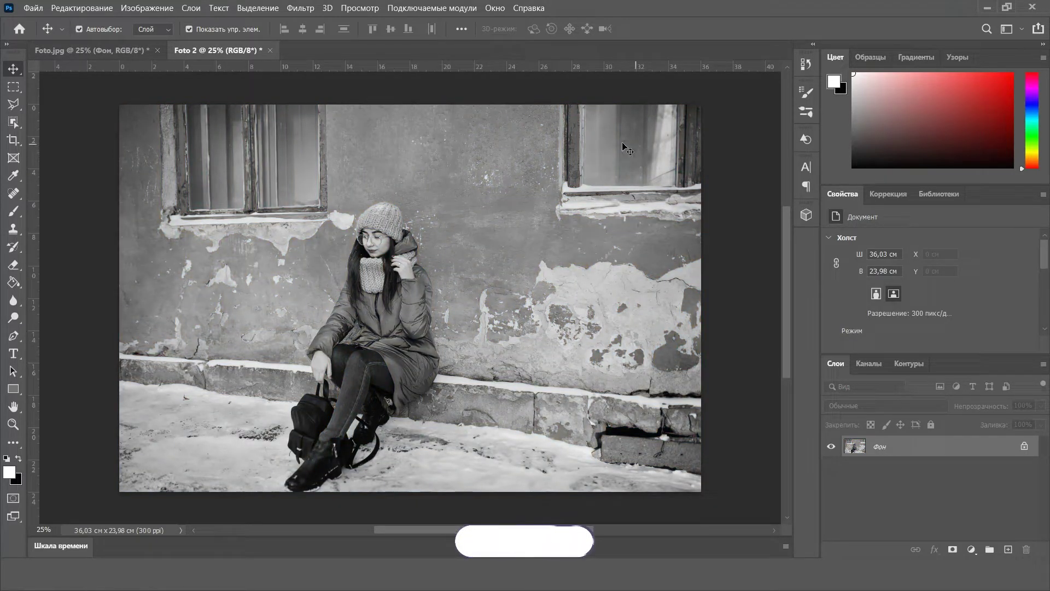
{"action": "left_click", "coordinate": [301, 10]}
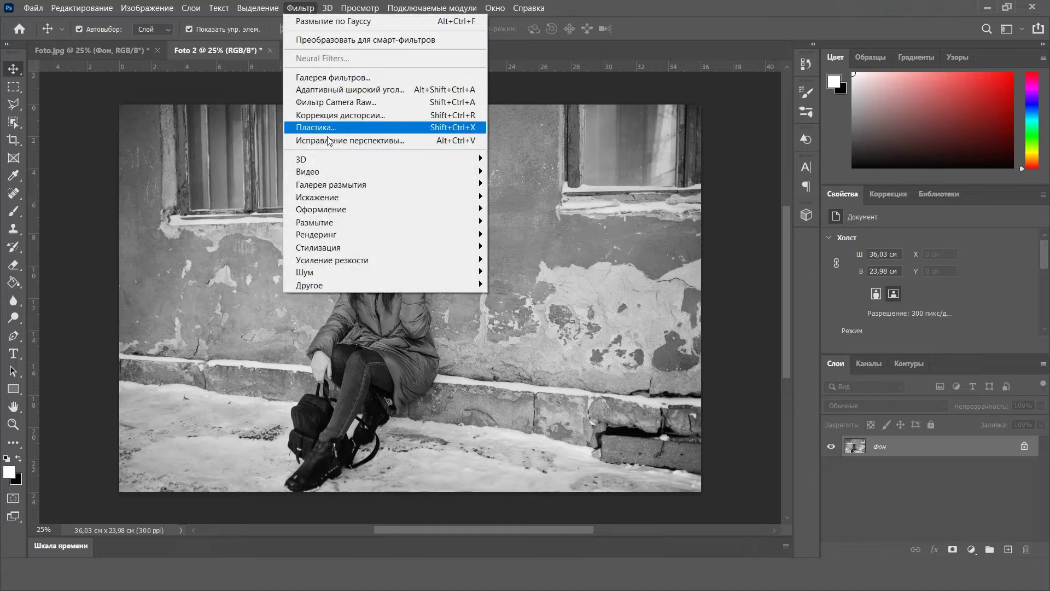
{"action": "mouse_move", "coordinate": [386, 222]}
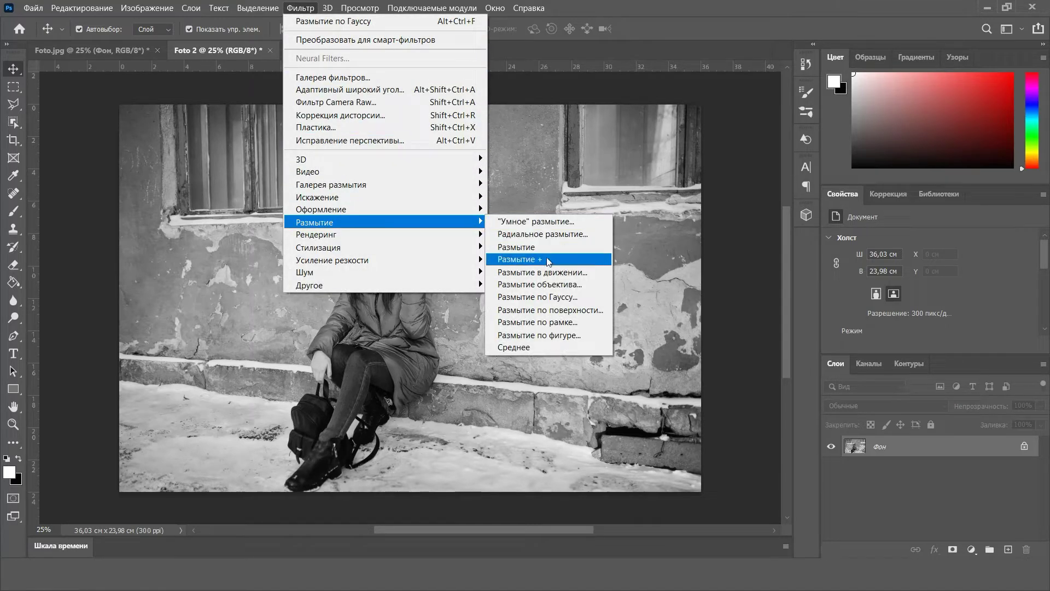
{"action": "left_click", "coordinate": [537, 297]}
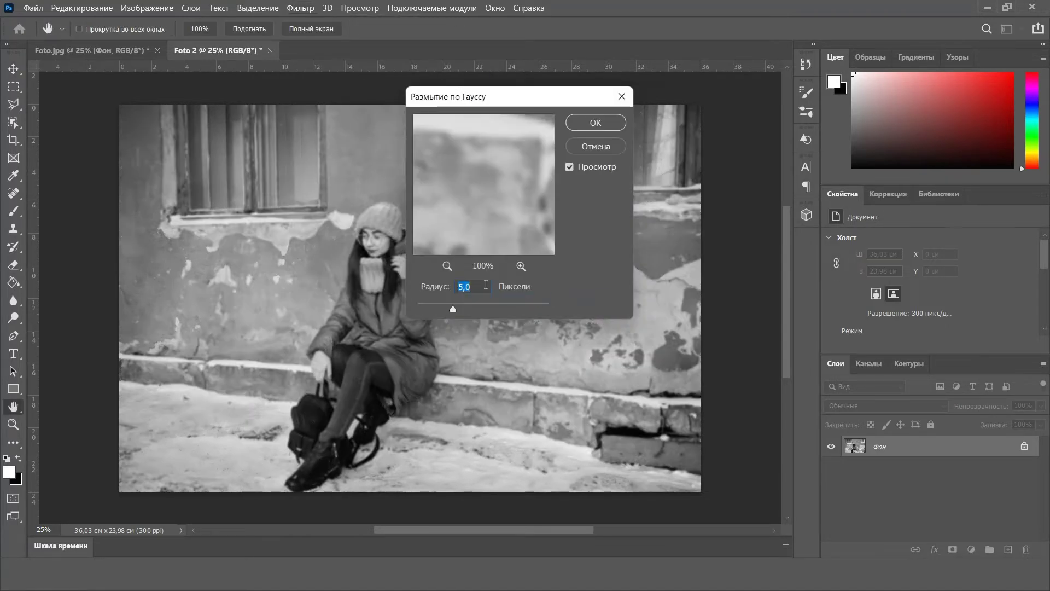
{"action": "type", "text": "2"}
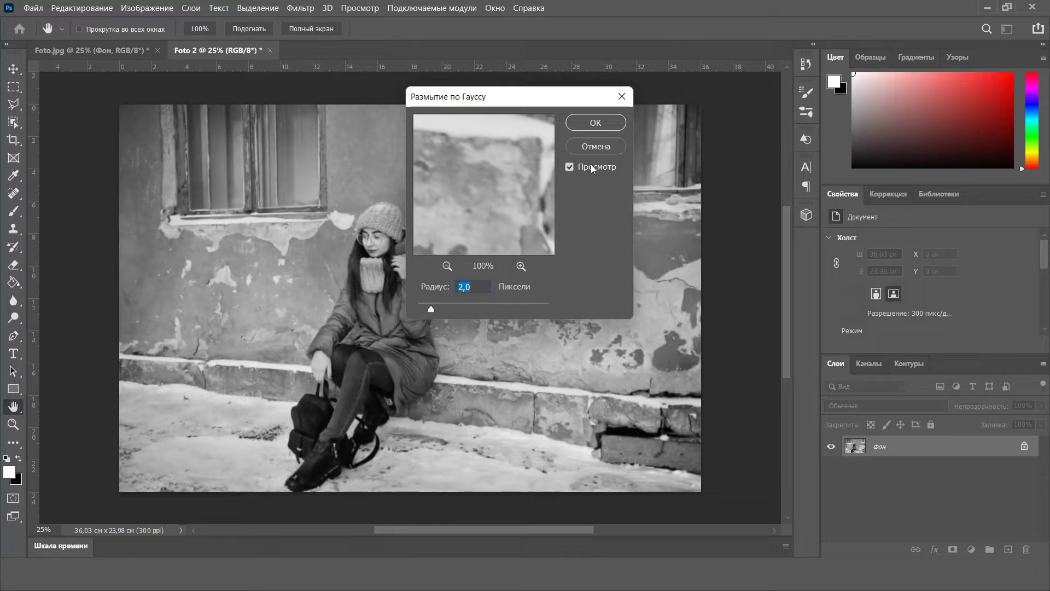
{"action": "left_click", "coordinate": [589, 122]}
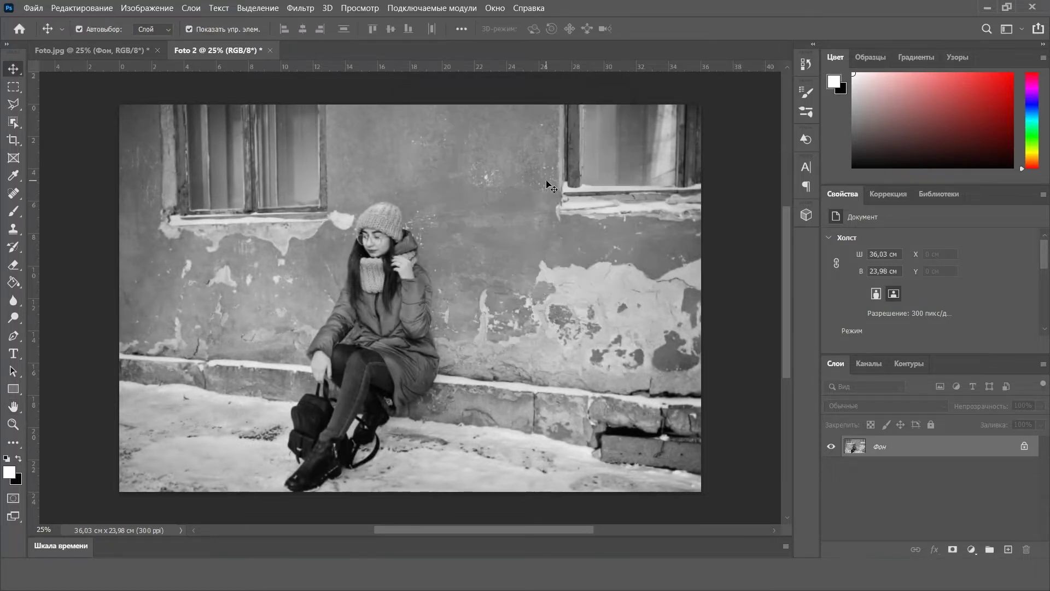
Step: Close the copy, saving it as Foto 2.psd
{"action": "left_click", "coordinate": [270, 50]}
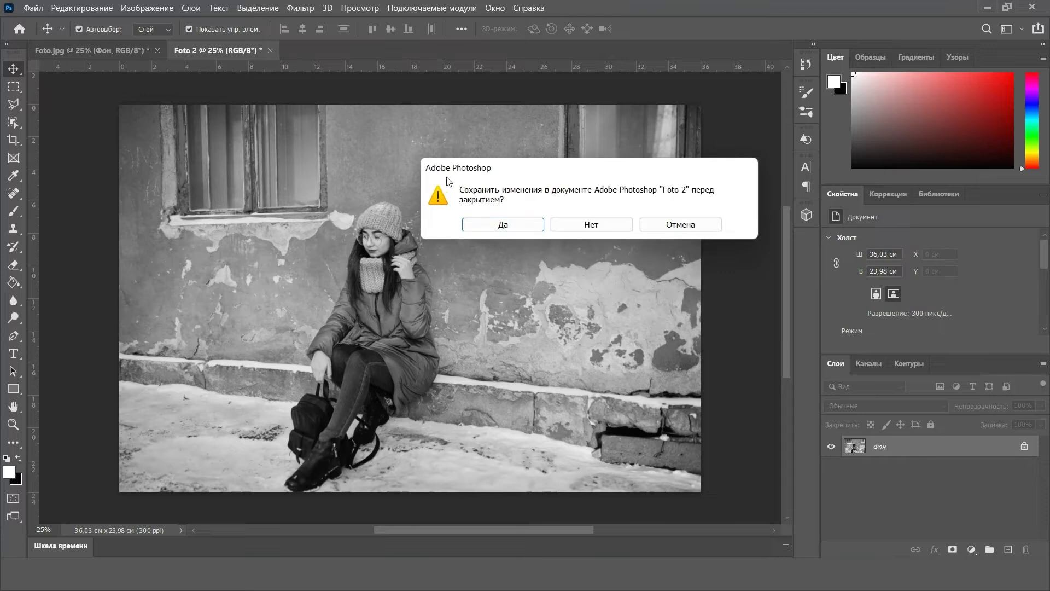
{"action": "left_click", "coordinate": [506, 225]}
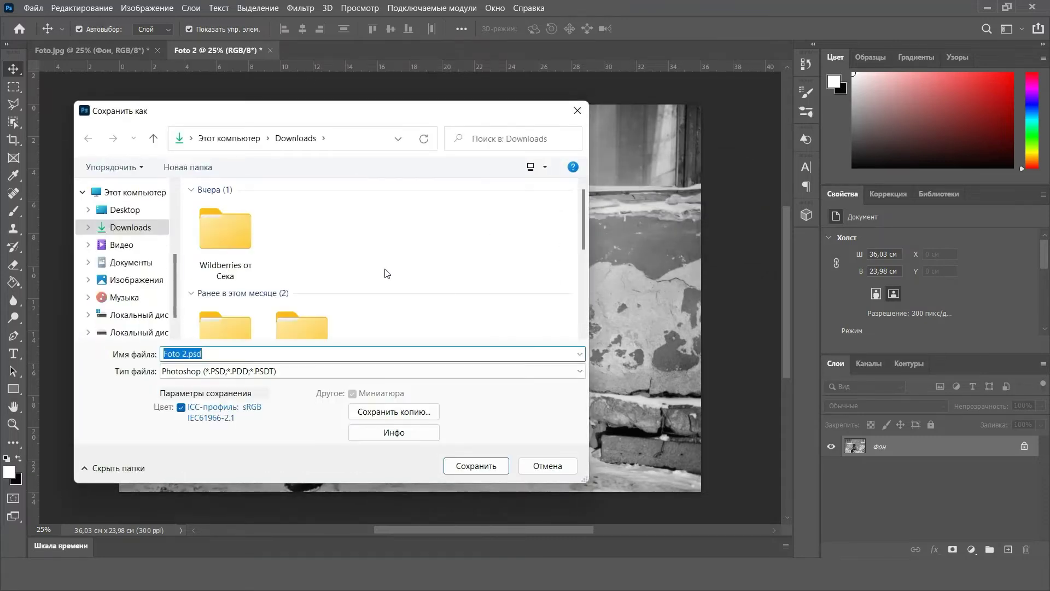
{"action": "left_click", "coordinate": [472, 468]}
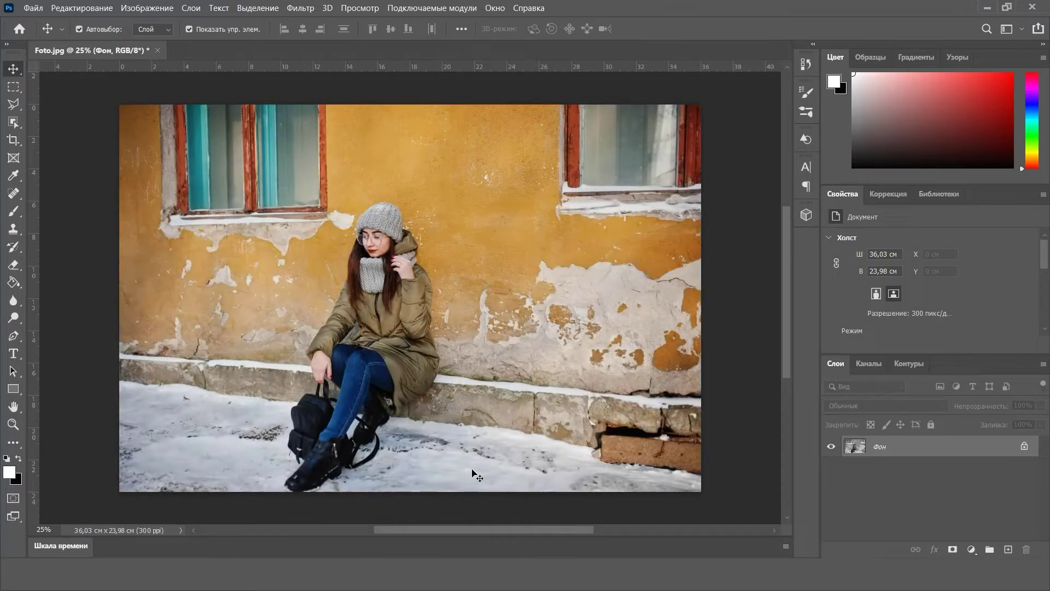
Step: Duplicate the Blue channel into Синий копия in the Channels panel
{"action": "left_click", "coordinate": [857, 365]}
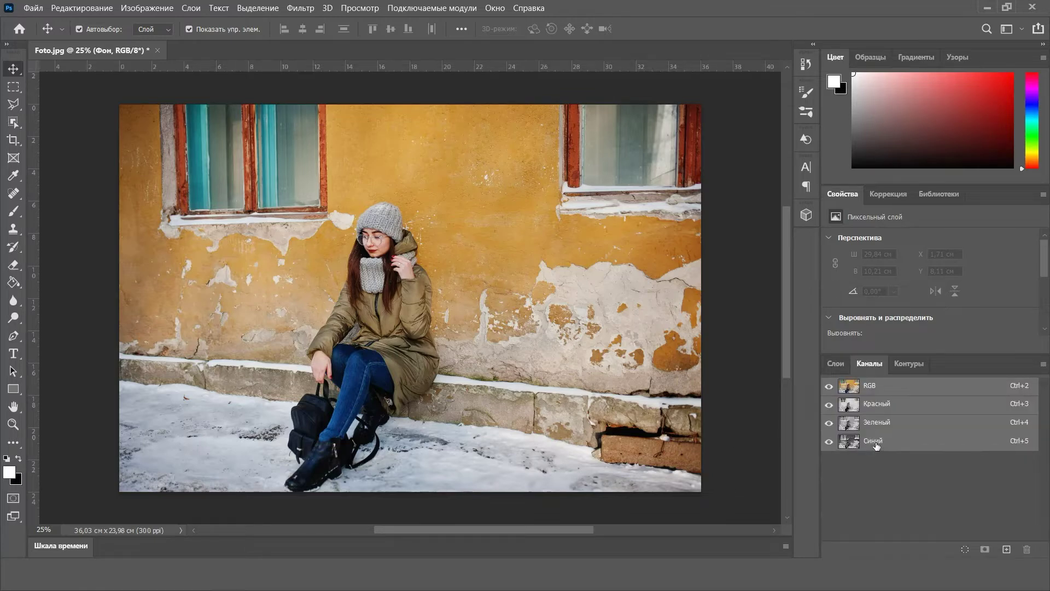
{"action": "left_click", "coordinate": [876, 446]}
{"action": "left_click_drag", "start_coordinate": [900, 446], "coordinate": [1008, 553]}
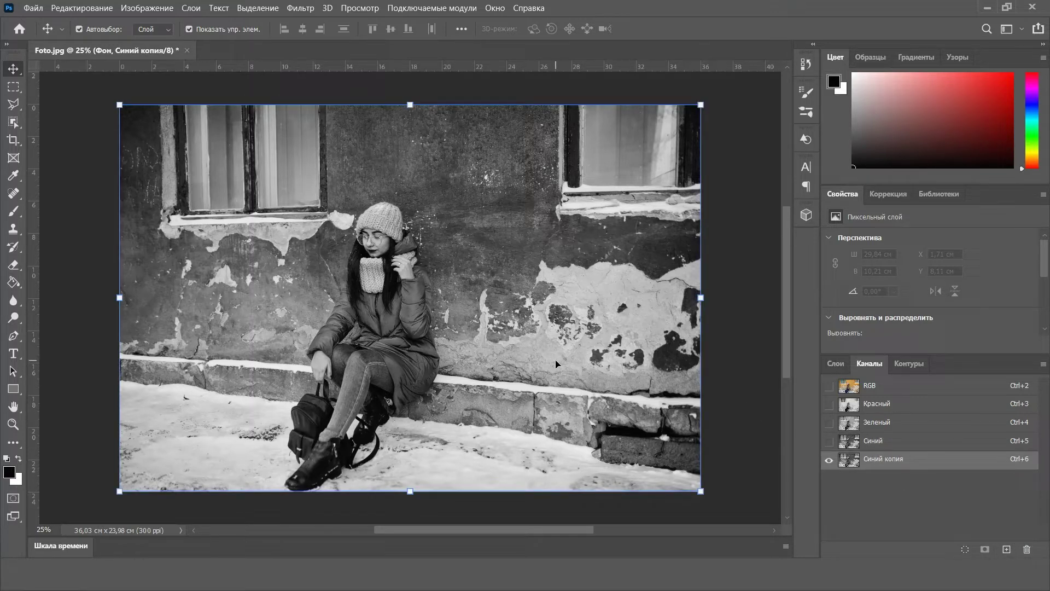
Step: Apply Levels with black input 111 and white input 176 to Синий копия
{"action": "key", "text": "ctrl+l"}
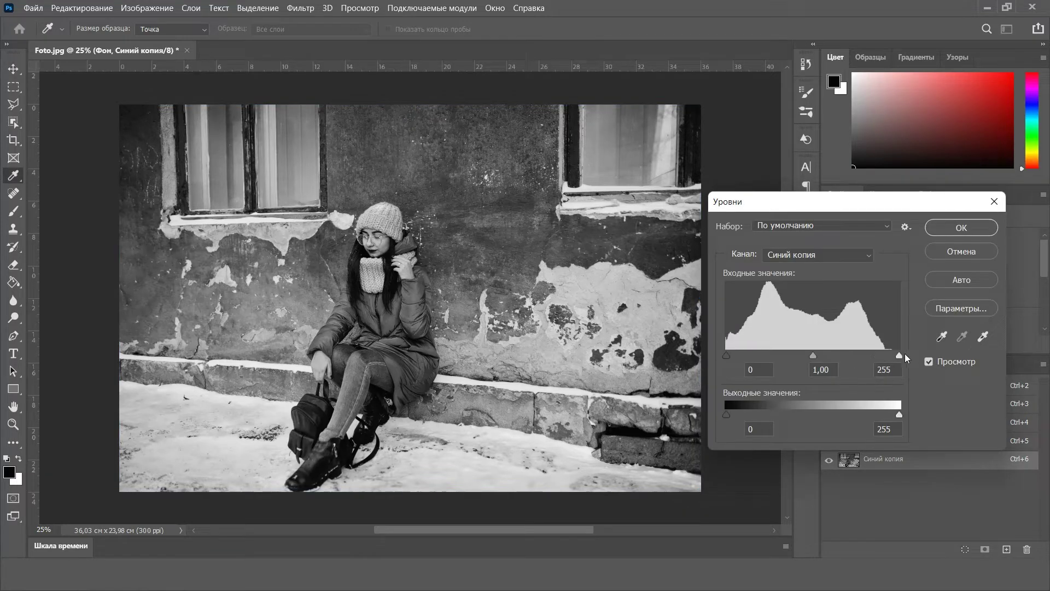
{"action": "left_click_drag", "start_coordinate": [898, 355], "coordinate": [842, 363]}
{"action": "left_click_drag", "start_coordinate": [728, 357], "coordinate": [802, 363]}
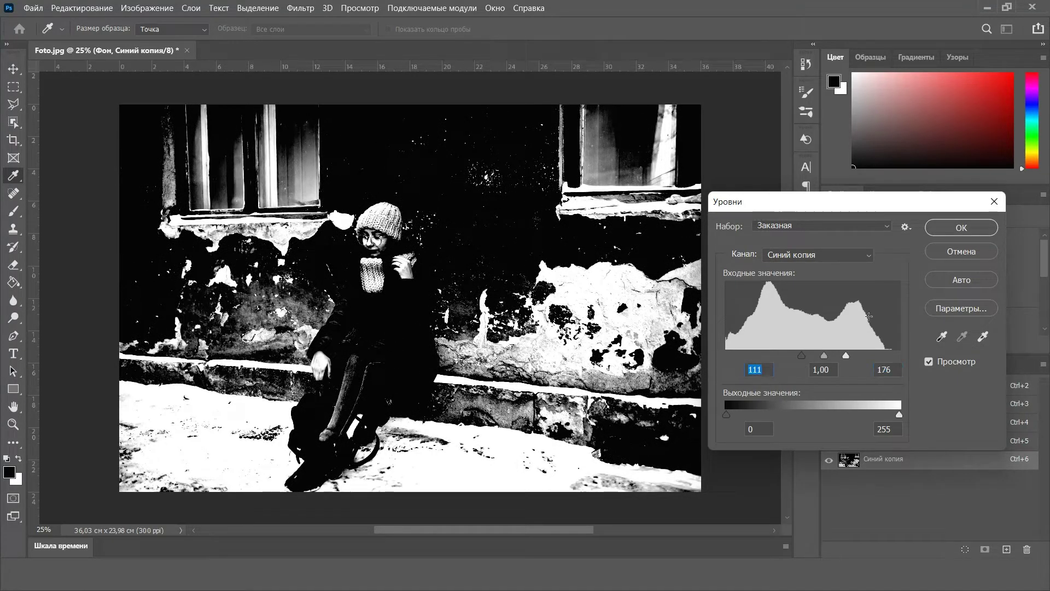
{"action": "left_click", "coordinate": [953, 229]}
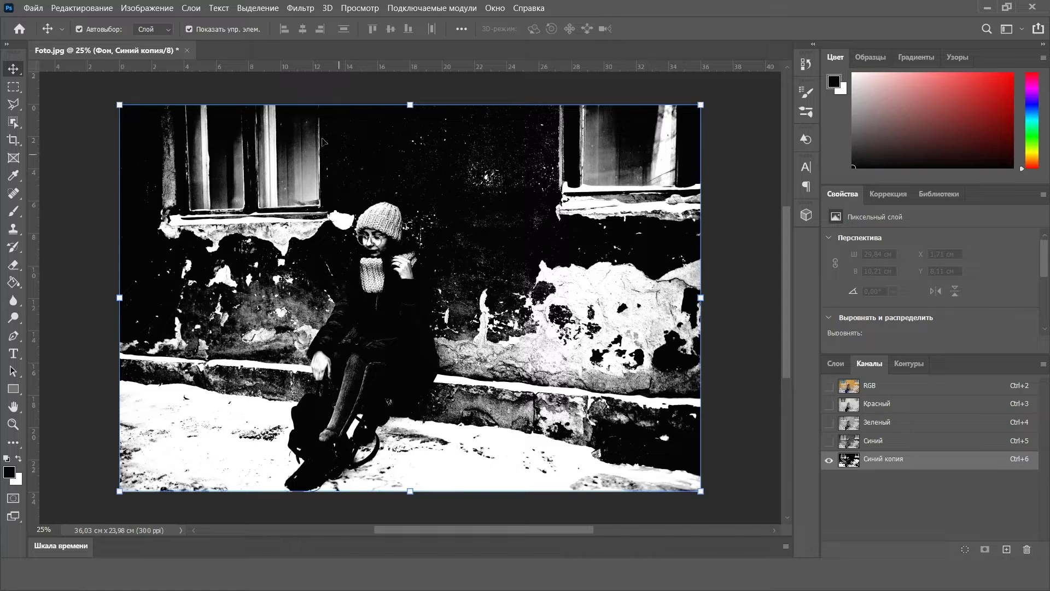
{"action": "left_click", "coordinate": [147, 8]}
{"action": "mouse_move", "coordinate": [151, 40]}
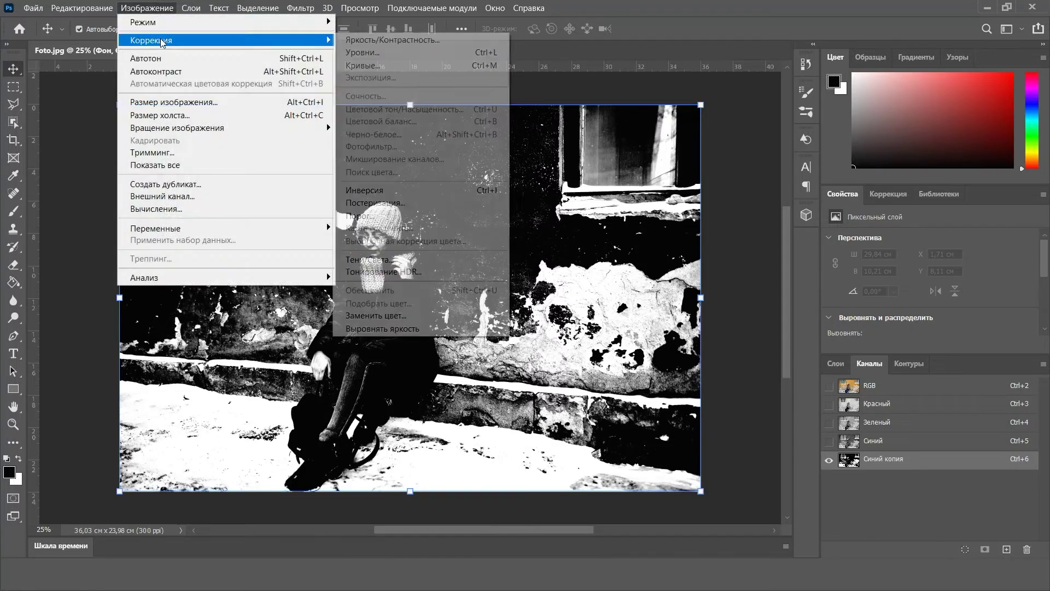
Step: Invert Синий копия, load it as a selection, and return to the RGB composite
{"action": "left_click", "coordinate": [381, 190]}
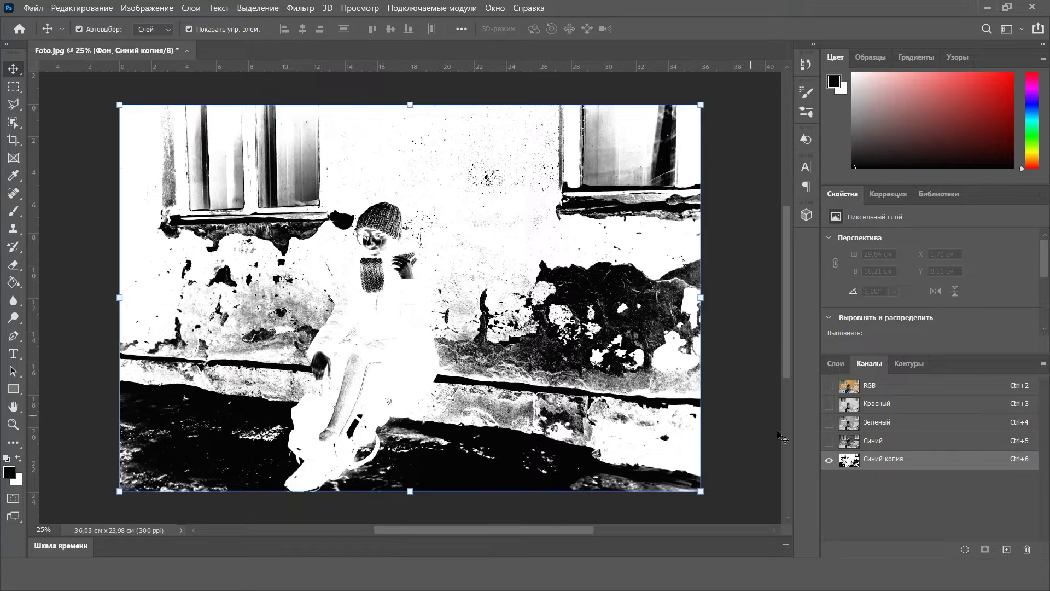
{"action": "left_click", "coordinate": [965, 549]}
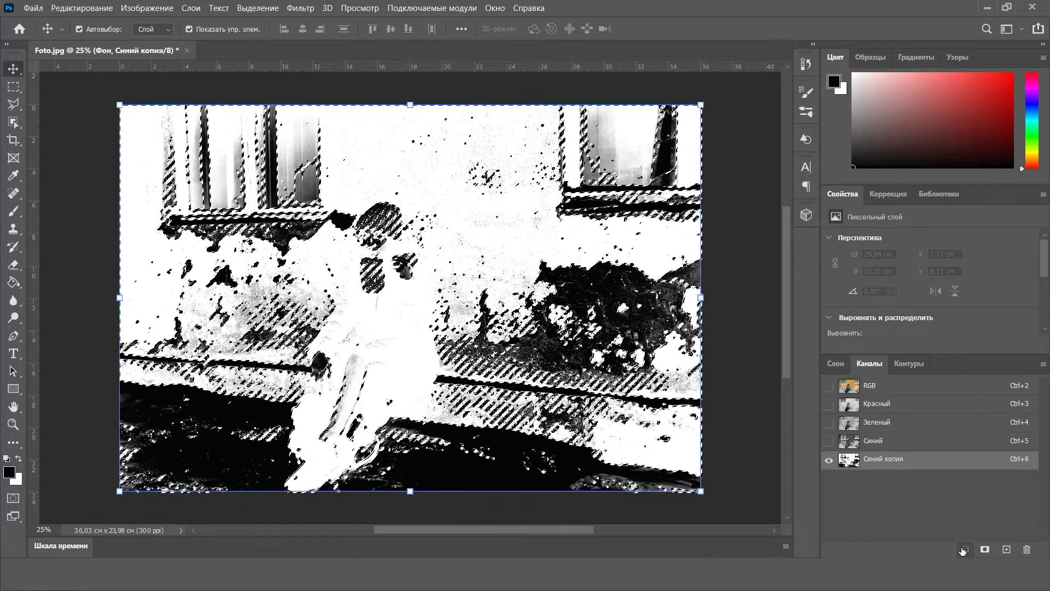
{"action": "left_click", "coordinate": [872, 387]}
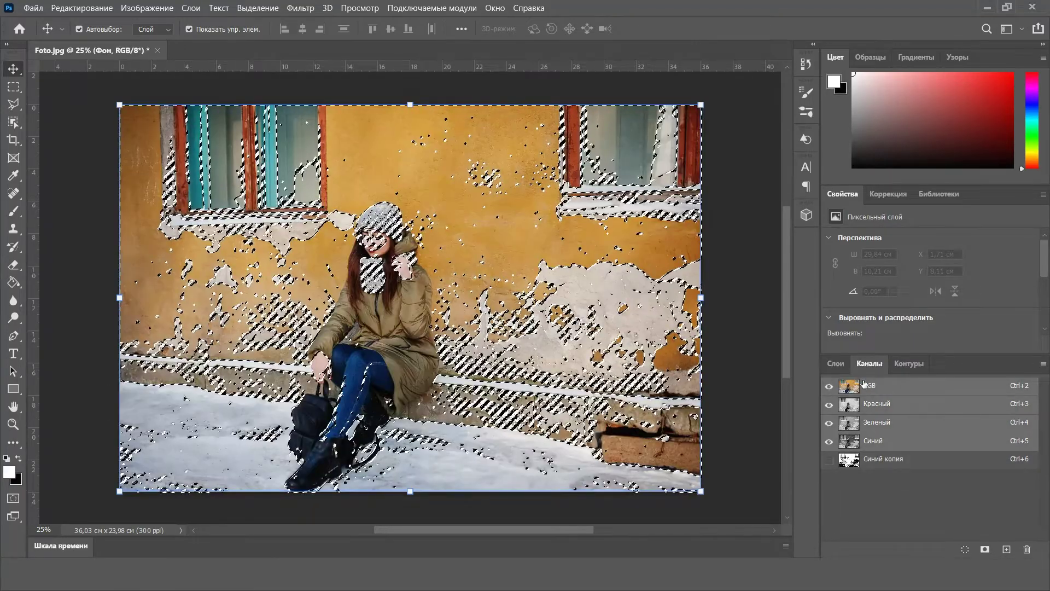
{"action": "left_click", "coordinate": [836, 365]}
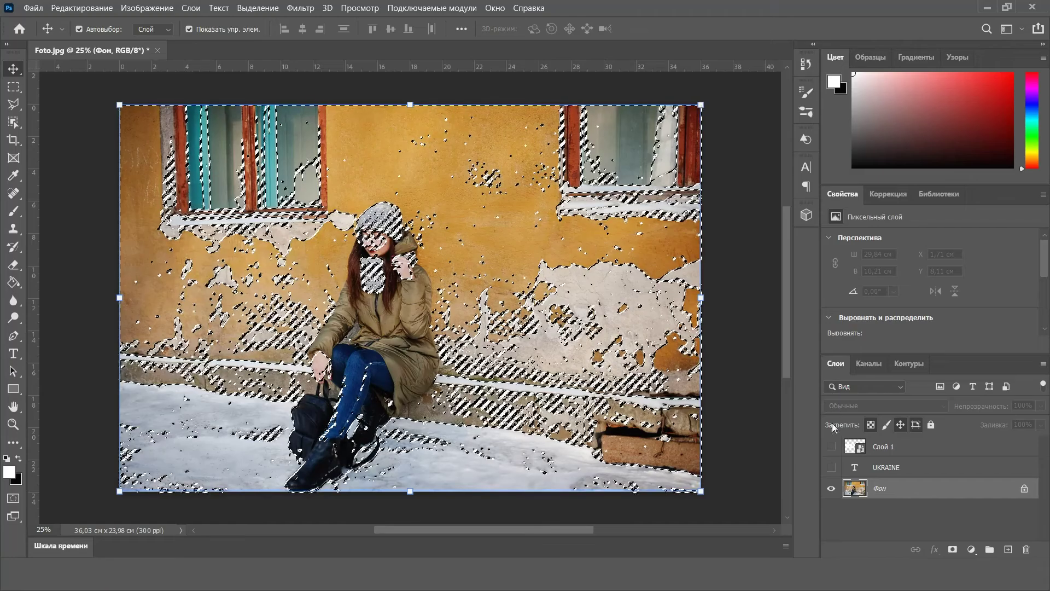
Step: Unhide Слой 1 and add a layer mask to it from the channel selection
{"action": "left_click", "coordinate": [832, 447]}
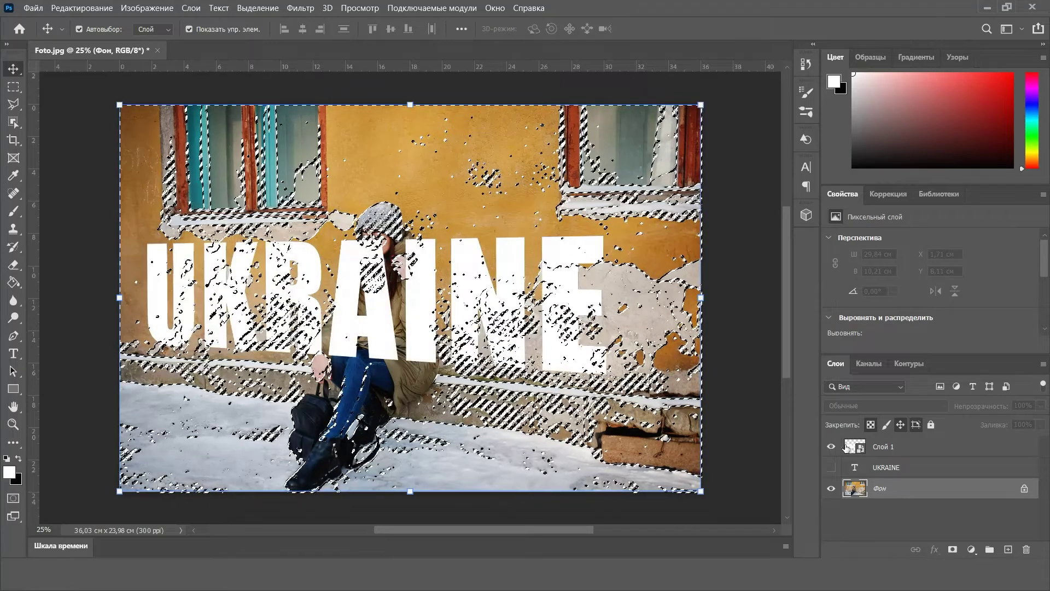
{"action": "left_click", "coordinate": [911, 451]}
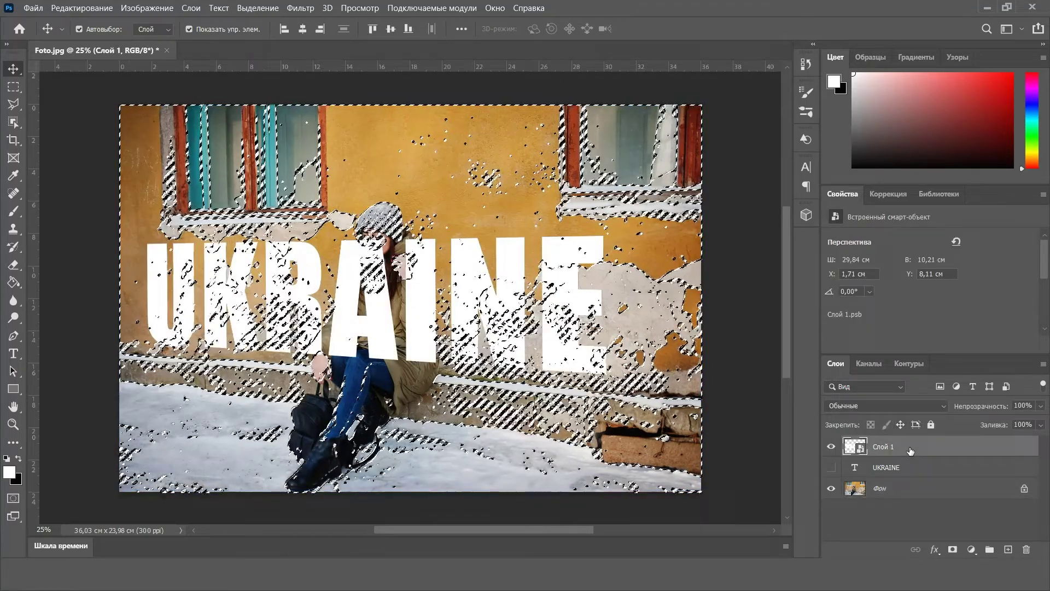
{"action": "left_click", "coordinate": [954, 549]}
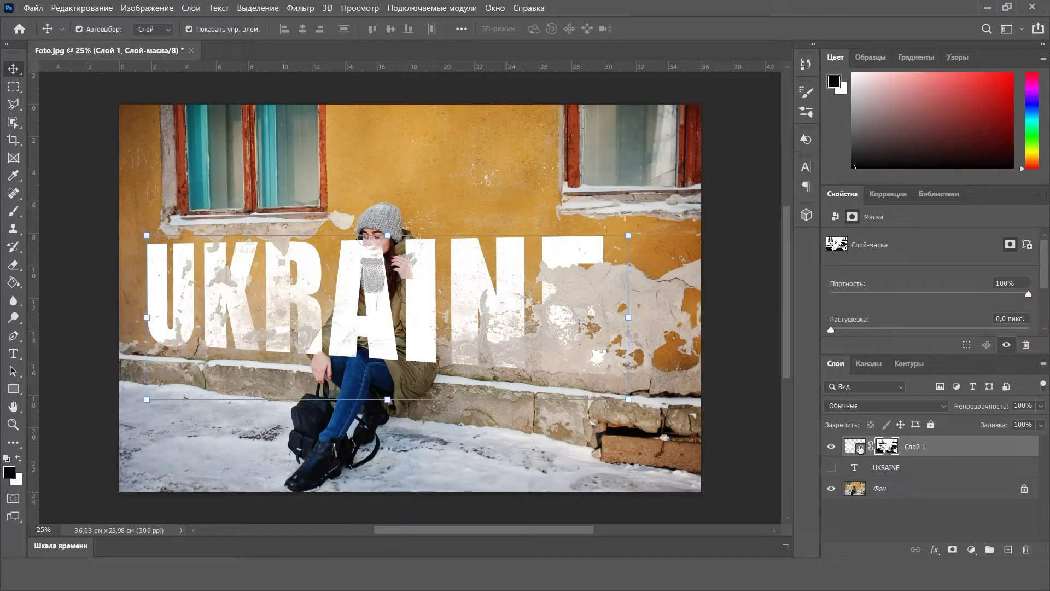
{"action": "left_click", "coordinate": [300, 8]}
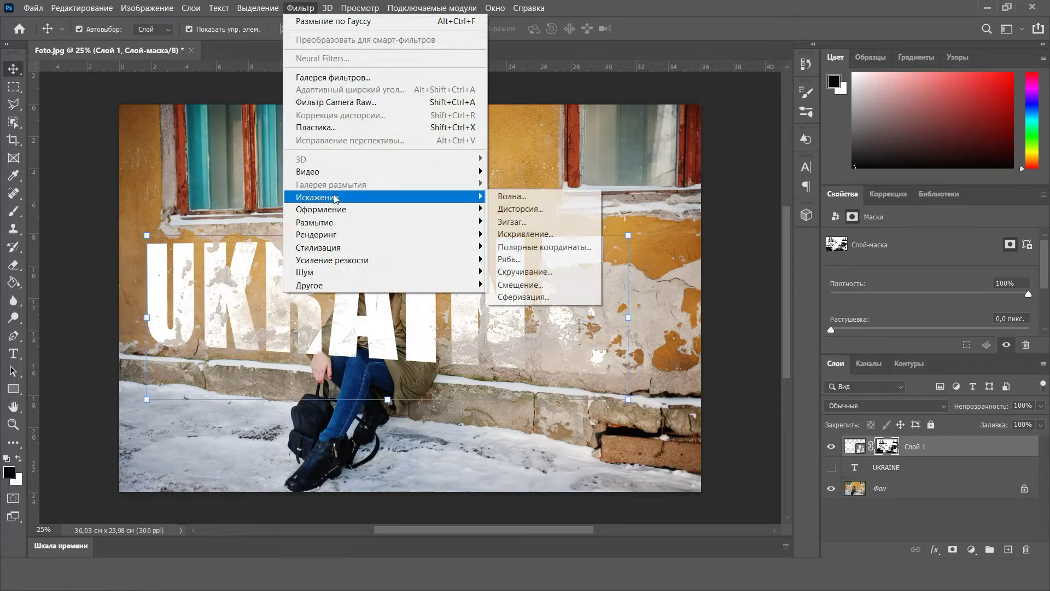
{"action": "mouse_move", "coordinate": [329, 197]}
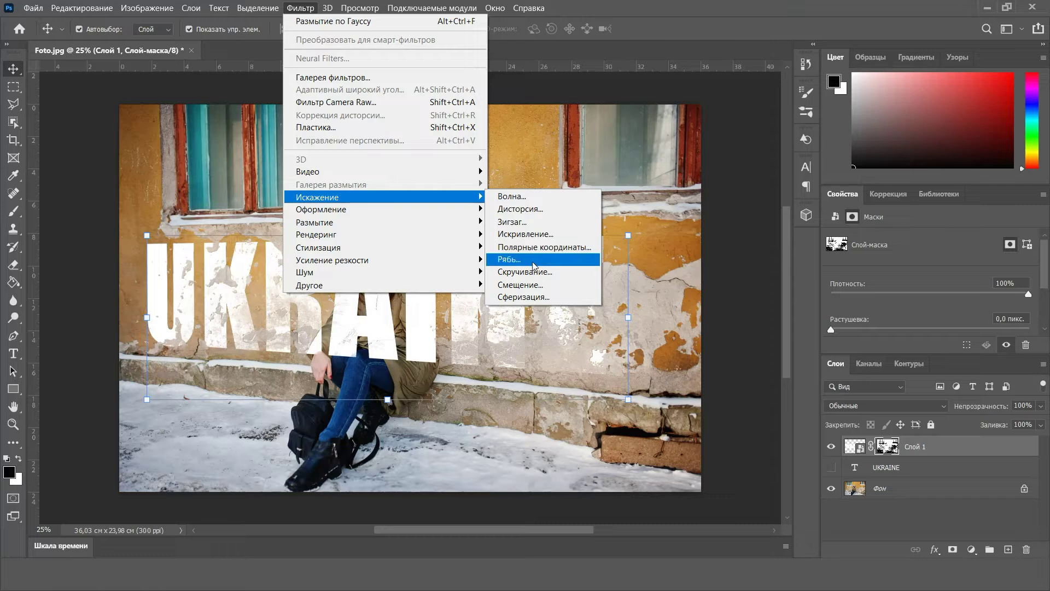
{"action": "left_click", "coordinate": [536, 285]}
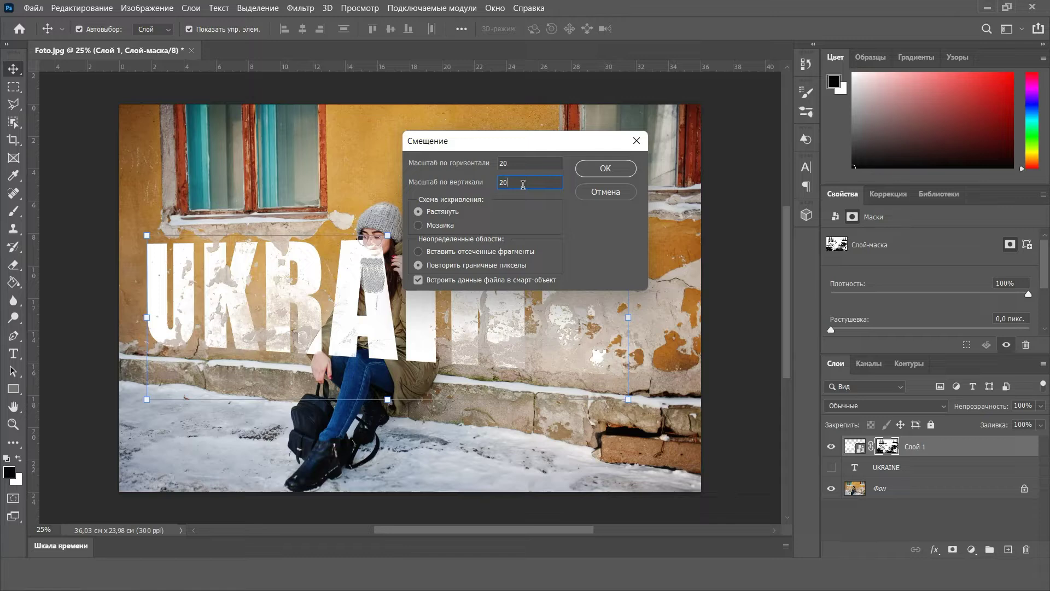
{"action": "left_click", "coordinate": [606, 170]}
{"action": "left_click", "coordinate": [225, 233]}
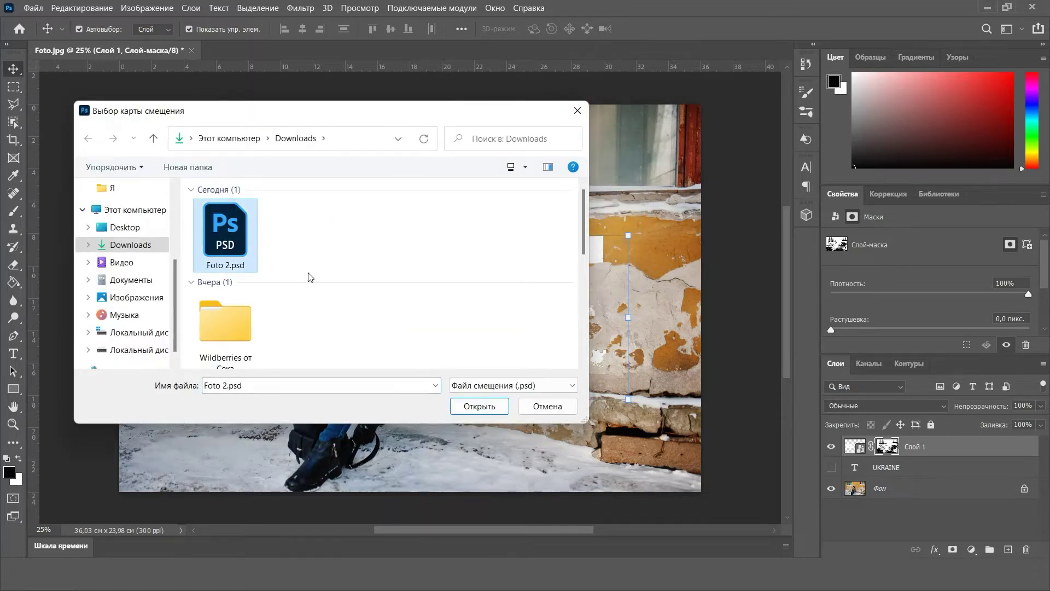
{"action": "left_click", "coordinate": [474, 407]}
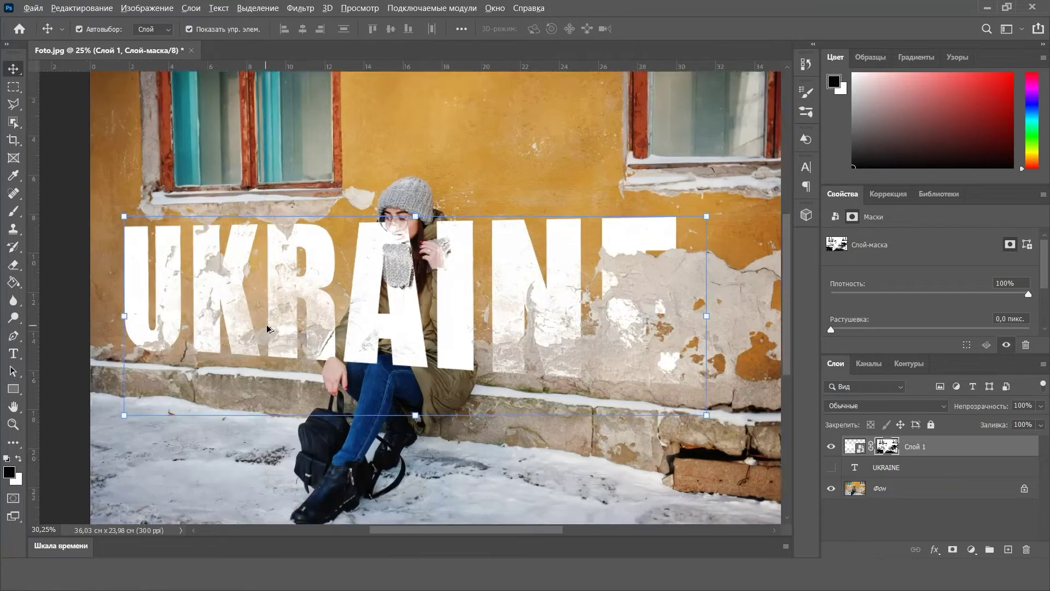
{"action": "scroll", "coordinate": [251, 382], "scroll_direction": "up", "scroll_amount": 5}
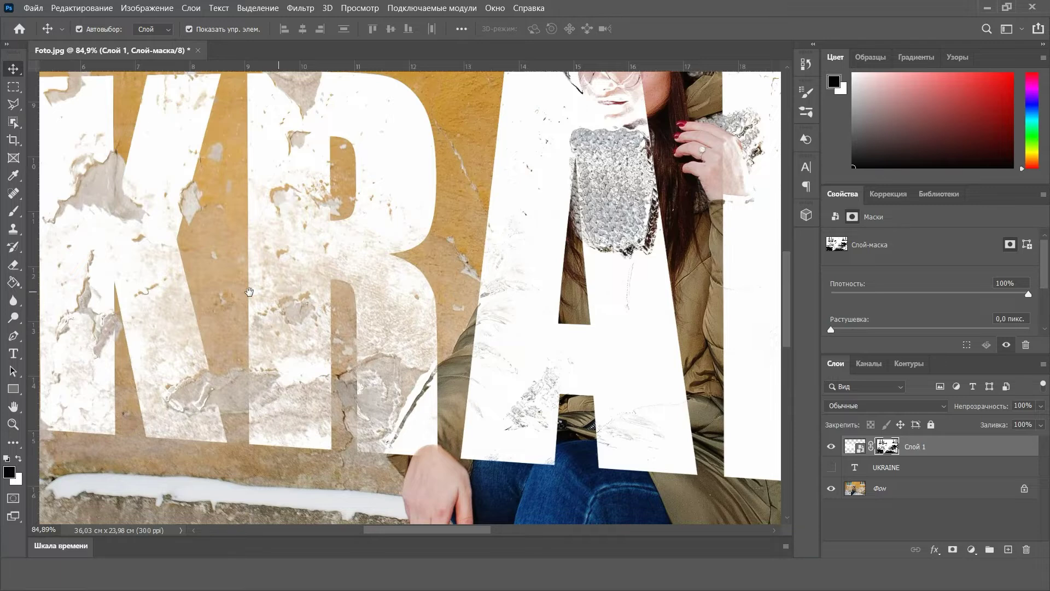
{"action": "mouse_move", "coordinate": [249, 292]}
{"action": "left_mouse_down"}
{"action": "mouse_move", "coordinate": [396, 353]}
{"action": "mouse_move", "coordinate": [241, 339]}
{"action": "left_mouse_up"}
{"action": "mouse_move", "coordinate": [766, 306]}
{"action": "left_mouse_down"}
{"action": "mouse_move", "coordinate": [453, 310]}
{"action": "mouse_move", "coordinate": [117, 286]}
{"action": "mouse_move", "coordinate": [77, 321]}
{"action": "mouse_move", "coordinate": [399, 335]}
{"action": "left_mouse_up"}
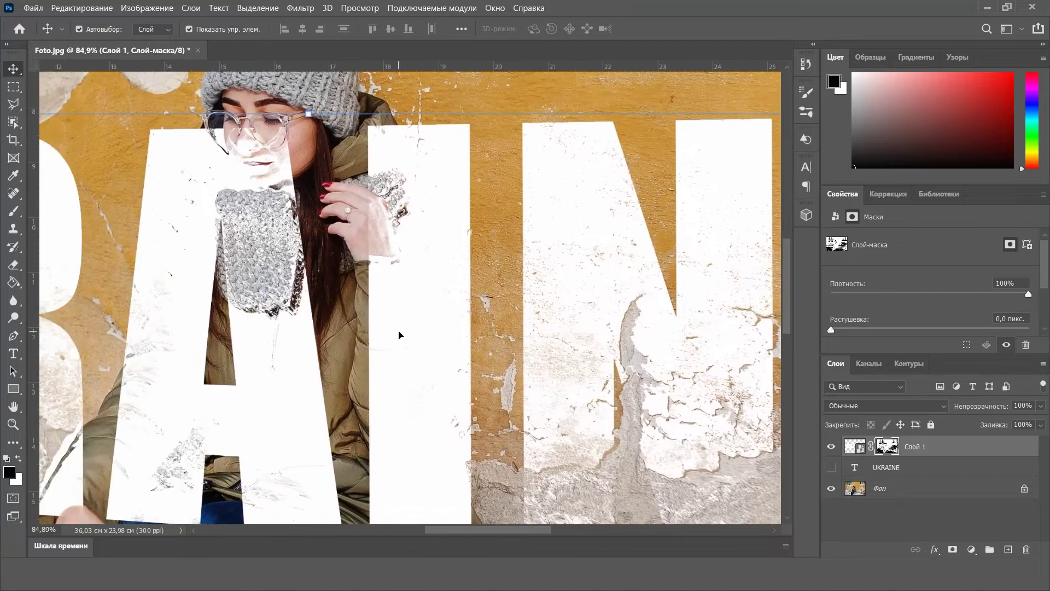
{"action": "key", "text": "ctrl+minus"}
{"action": "key", "text": "ctrl+minus"}
{"action": "key", "text": "ctrl+minus"}
{"action": "key", "text": "ctrl+minus"}
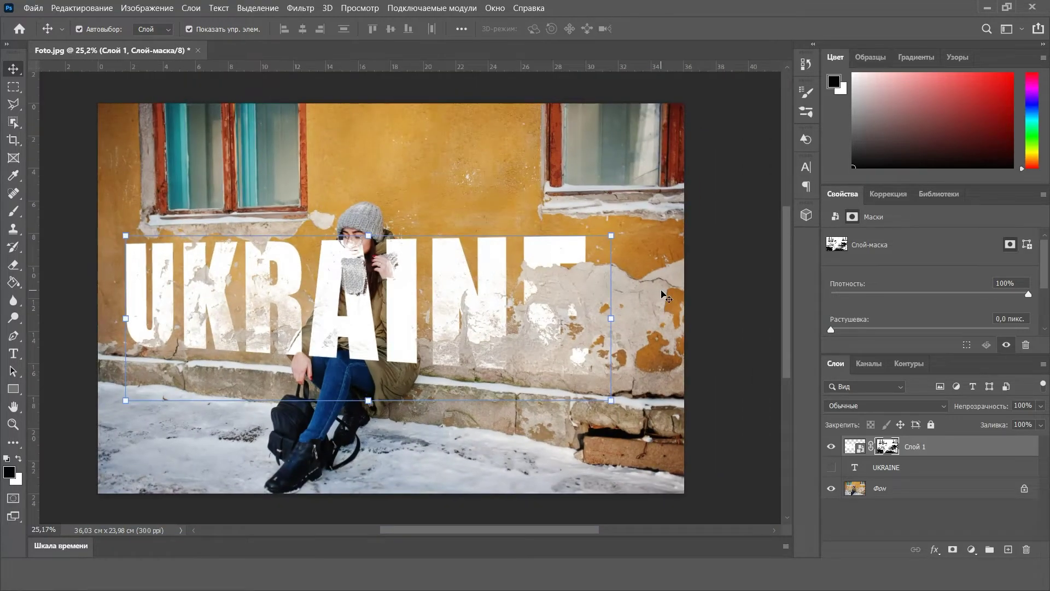
Step: In Слой 1's blending options, split the Underlying Layer black slider at 123/161
{"action": "right_click", "coordinate": [924, 451]}
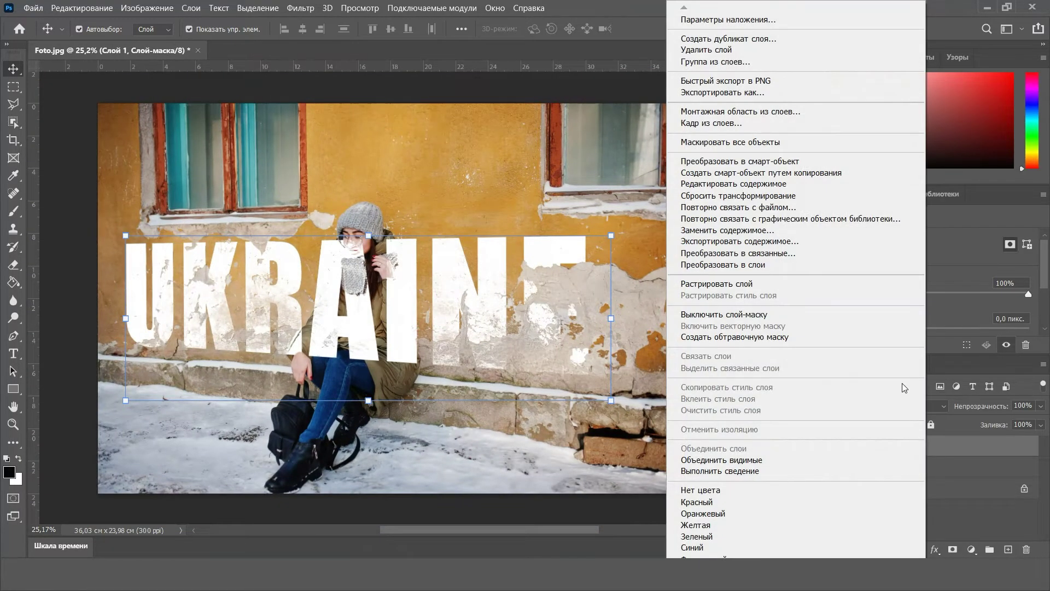
{"action": "left_click", "coordinate": [764, 24]}
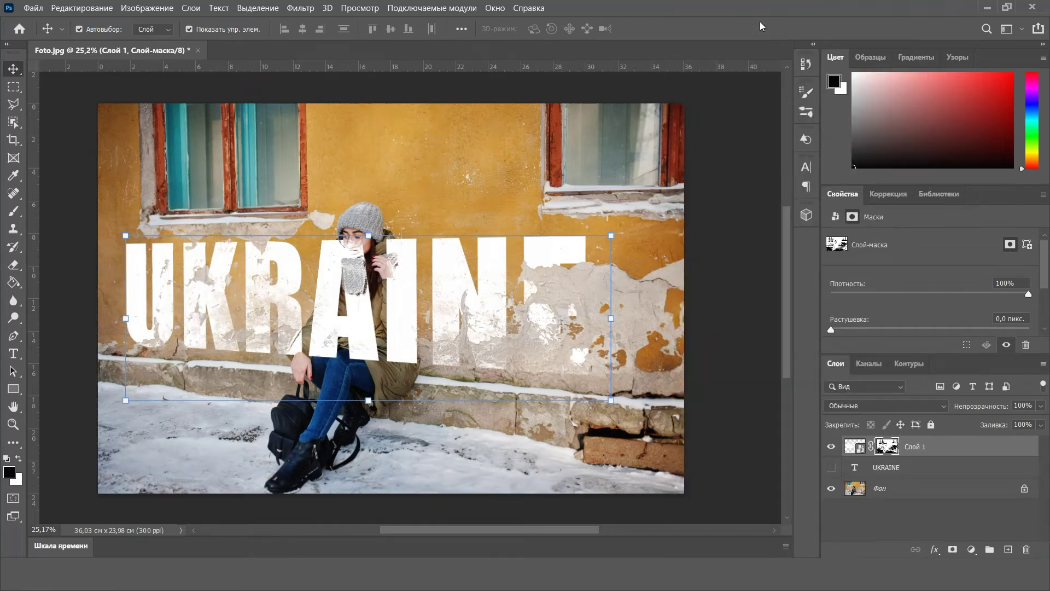
{"action": "left_click_drag", "start_coordinate": [718, 156], "coordinate": [765, 151]}
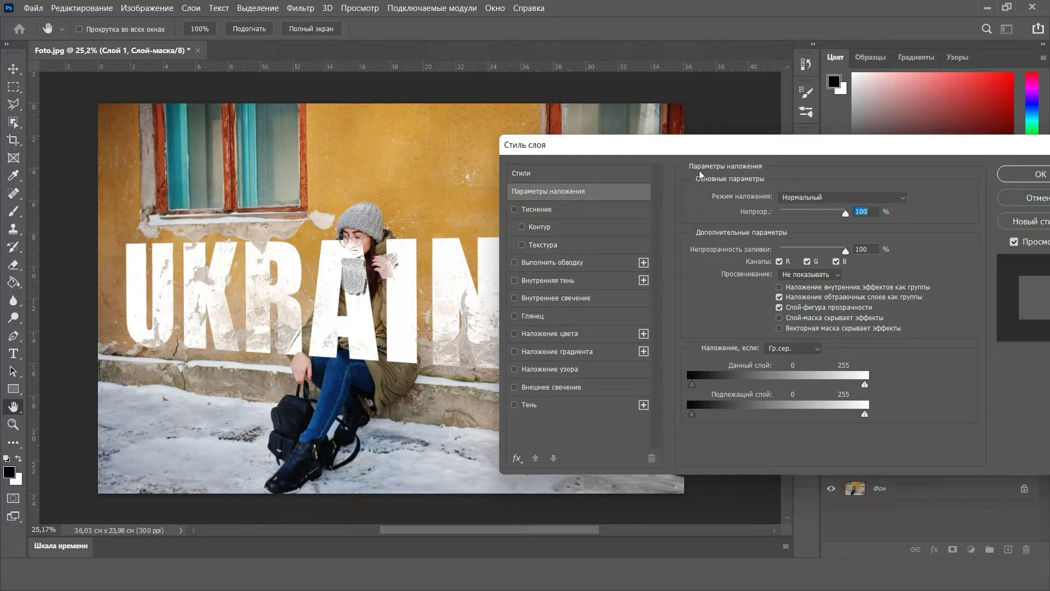
{"action": "mouse_move", "coordinate": [692, 415]}
{"action": "left_mouse_down"}
{"action": "mouse_move", "coordinate": [784, 414]}
{"action": "mouse_move", "coordinate": [789, 426]}
{"action": "mouse_move", "coordinate": [776, 426]}
{"action": "left_mouse_up"}
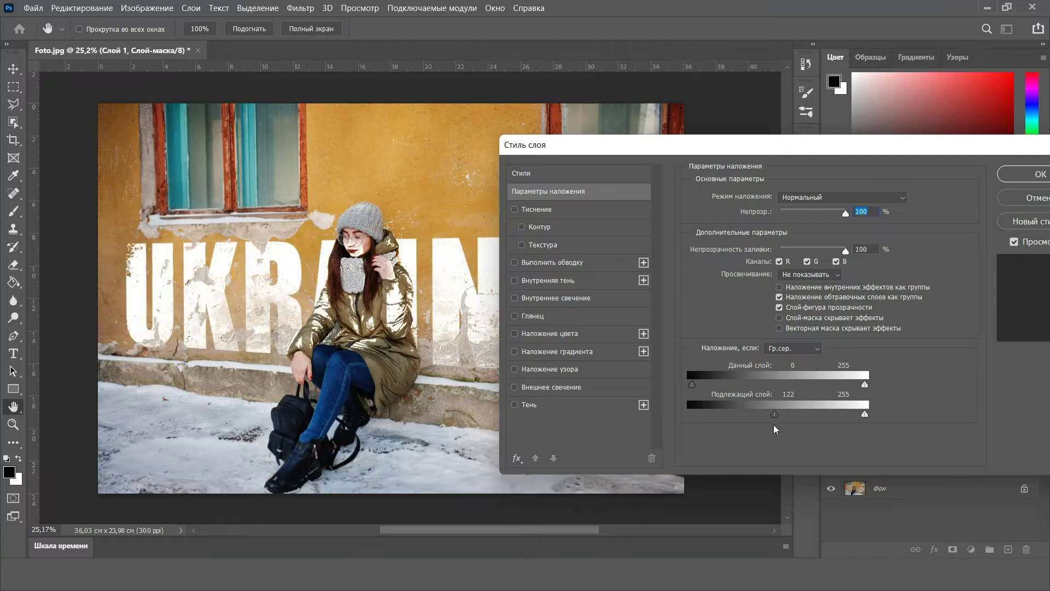
{"action": "key", "text": "alt"}
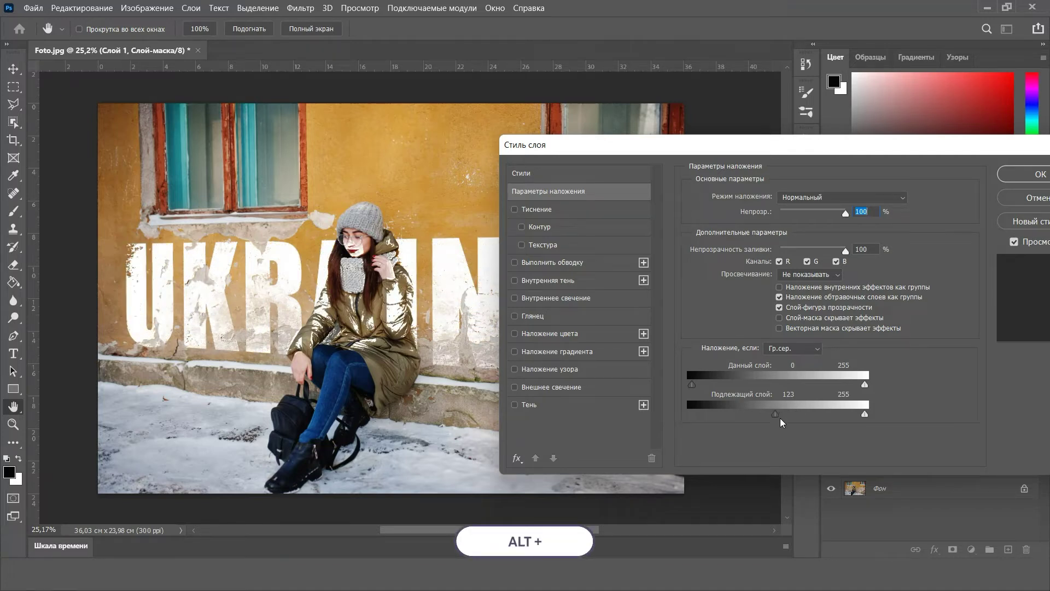
{"action": "mouse_move", "coordinate": [777, 415]}
{"action": "left_mouse_down"}
{"action": "mouse_move", "coordinate": [822, 420]}
{"action": "mouse_move", "coordinate": [800, 419]}
{"action": "left_mouse_up"}
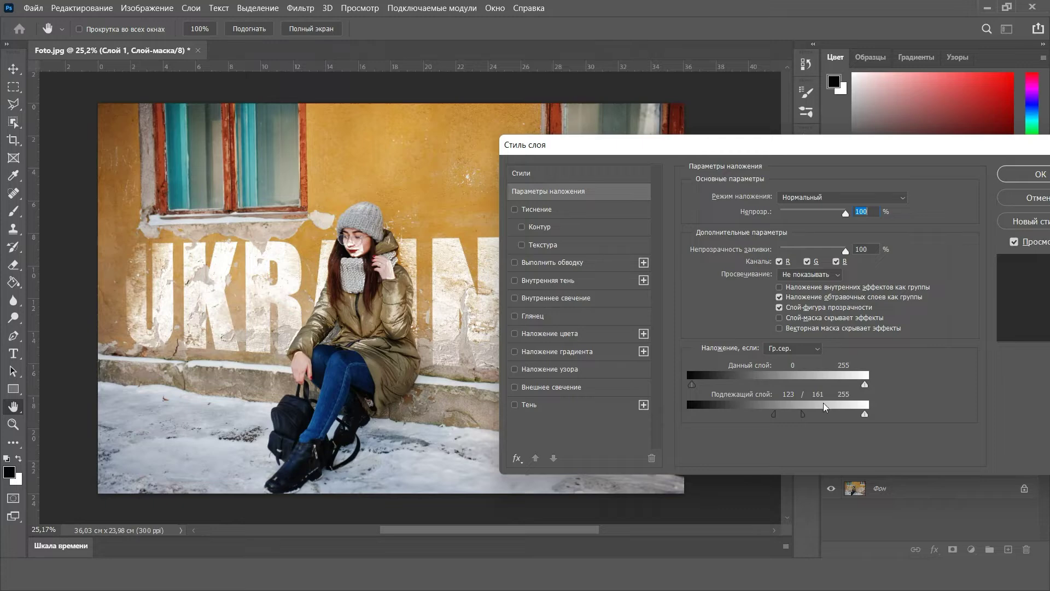
{"action": "left_click", "coordinate": [1009, 173]}
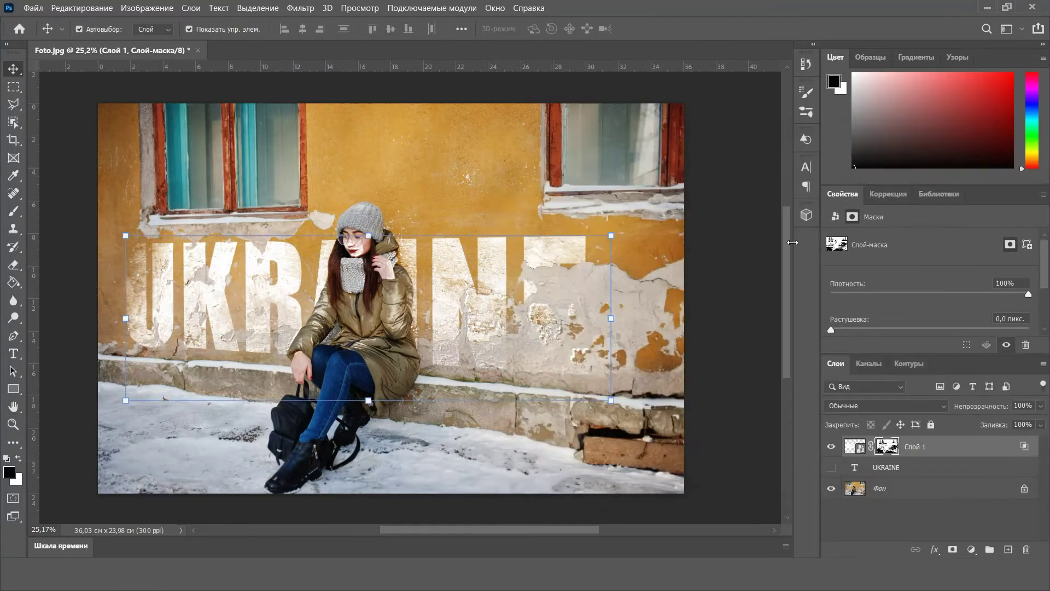
Step: In the lettering's blending options, adjust the split blend slider to soften how it blends in
{"action": "left_click", "coordinate": [715, 257]}
{"action": "left_click", "coordinate": [910, 447]}
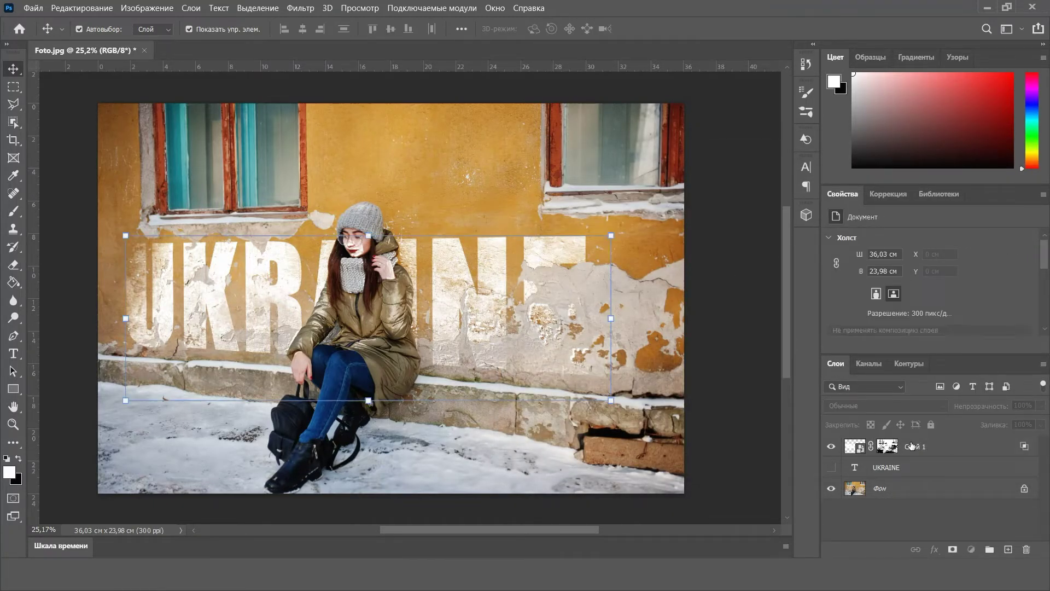
{"action": "left_click", "coordinate": [934, 549]}
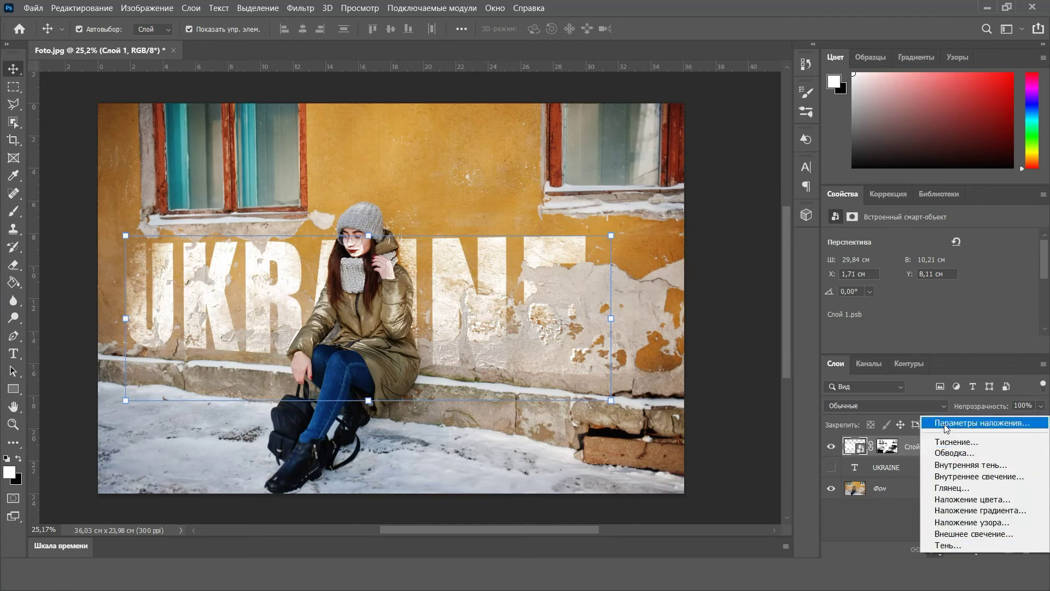
{"action": "left_click", "coordinate": [936, 423]}
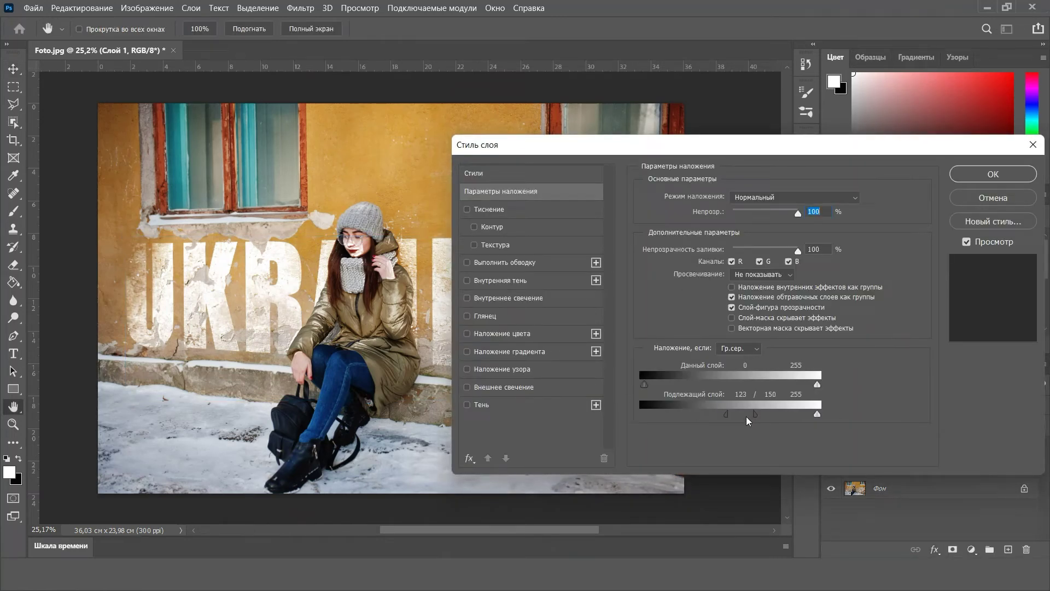
{"action": "left_click_drag", "start_coordinate": [748, 413], "coordinate": [748, 421]}
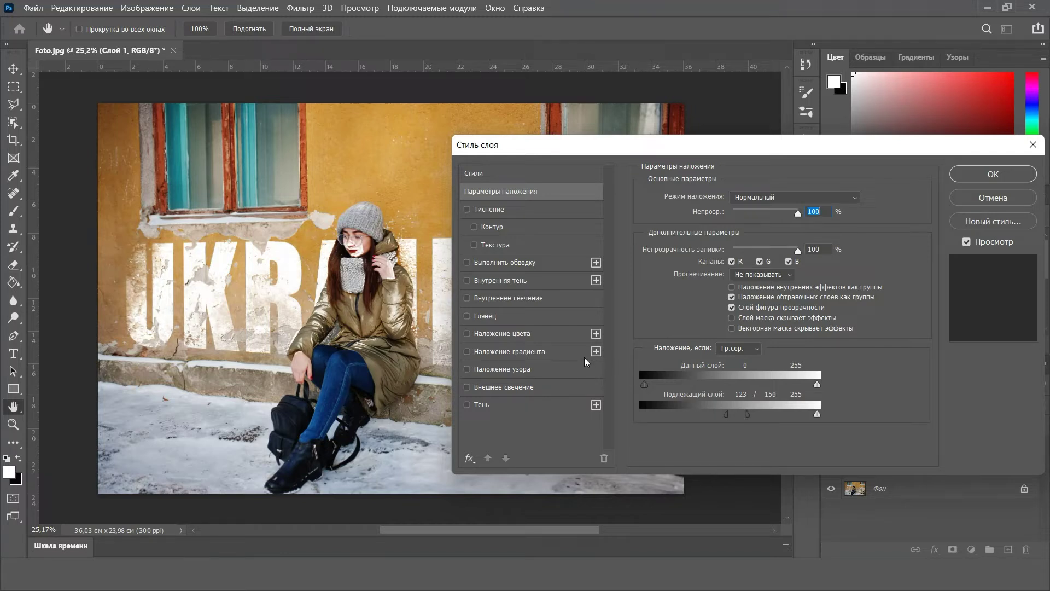
Step: Add a Color Overlay in pale beige e3dcd2 sampled from the wall
{"action": "left_click", "coordinate": [513, 333]}
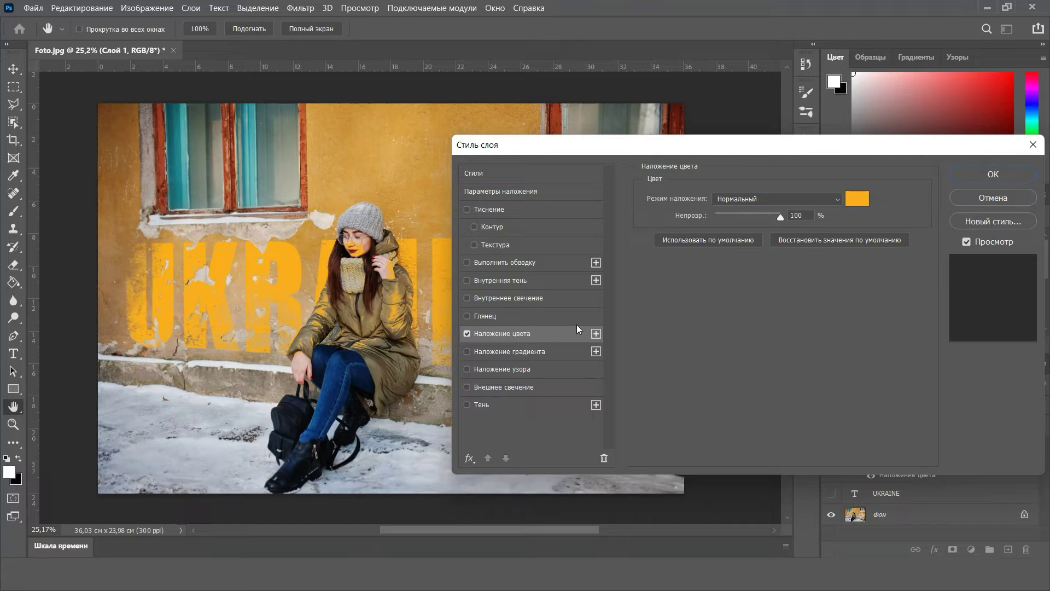
{"action": "left_click", "coordinate": [857, 199]}
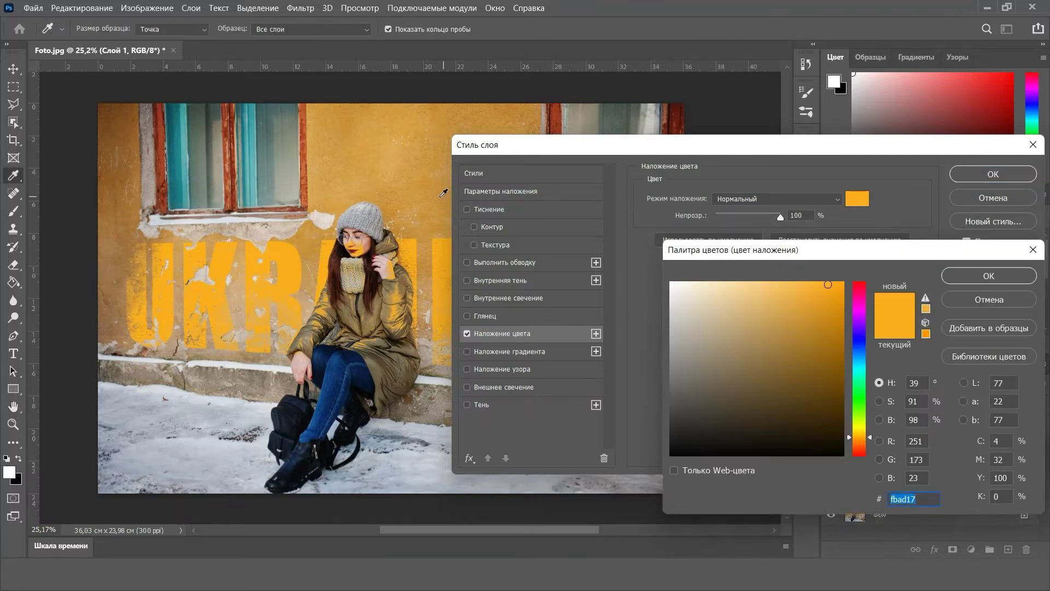
{"action": "left_click", "coordinate": [324, 218]}
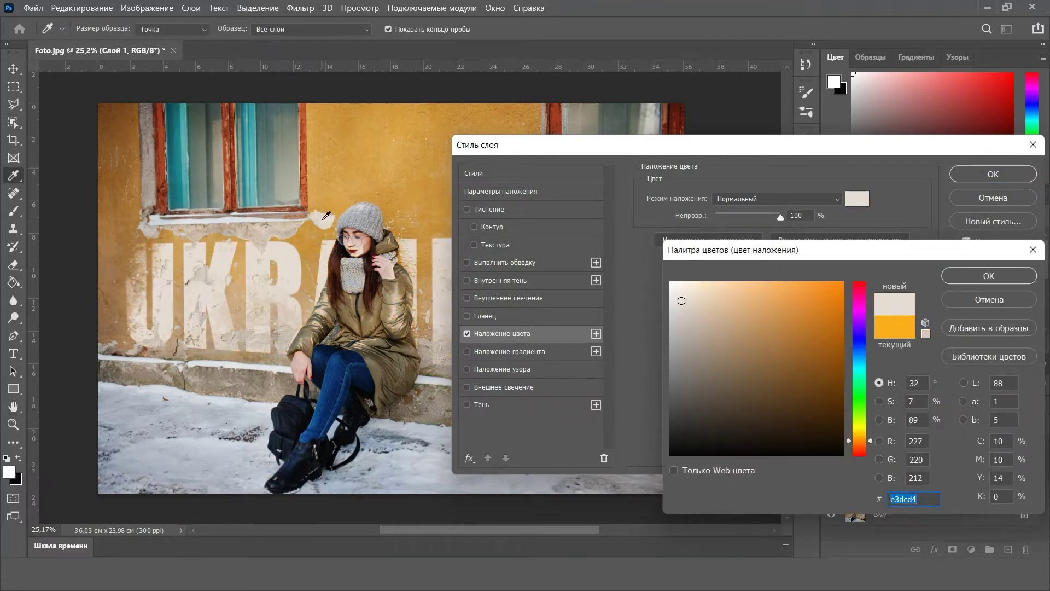
{"action": "left_click", "coordinate": [354, 184]}
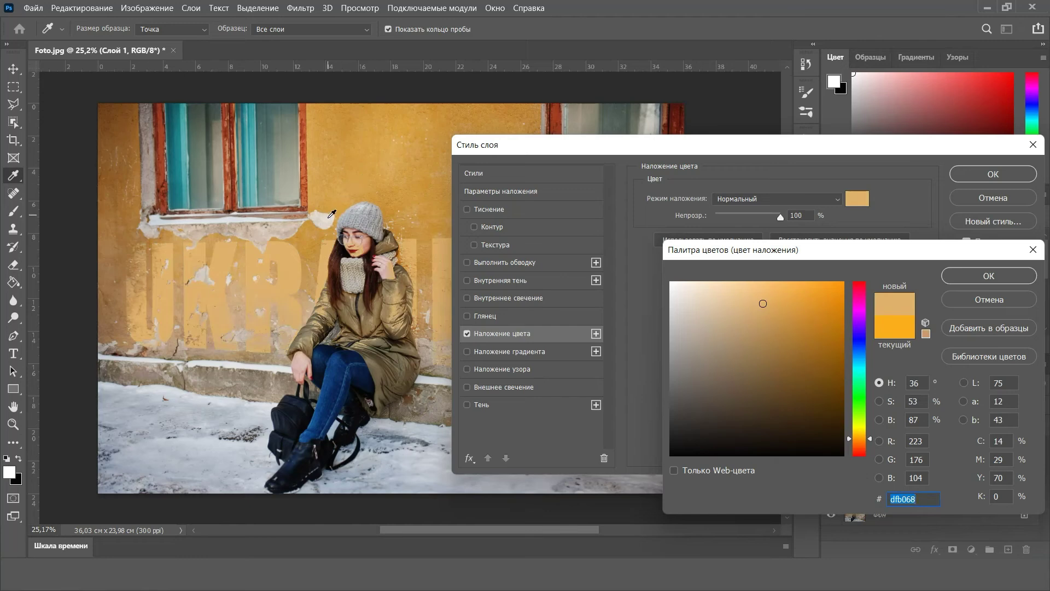
{"action": "left_click", "coordinate": [328, 216]}
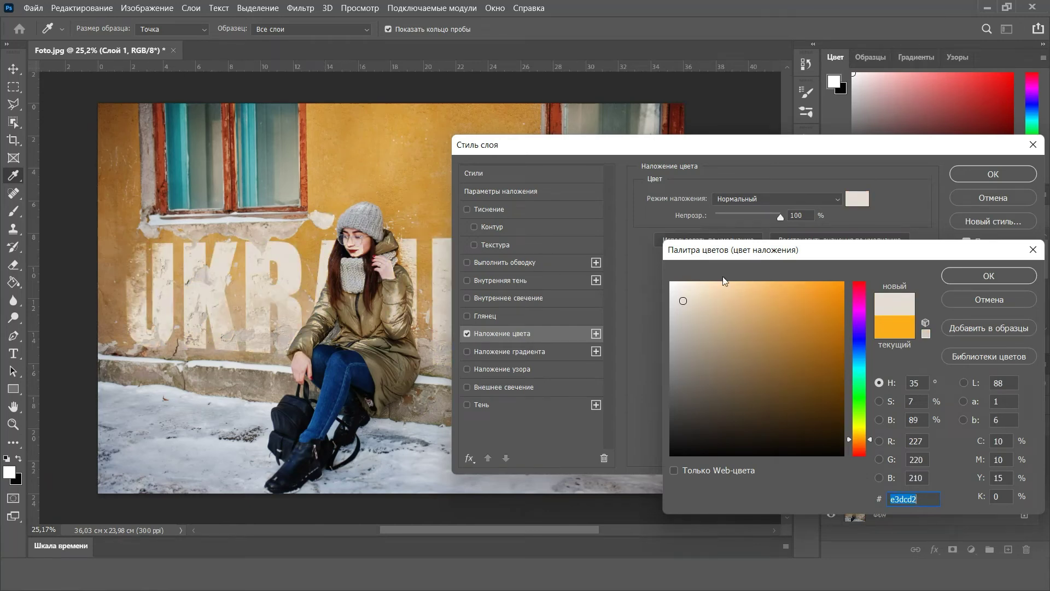
{"action": "left_click", "coordinate": [951, 275]}
{"action": "left_click", "coordinate": [978, 176]}
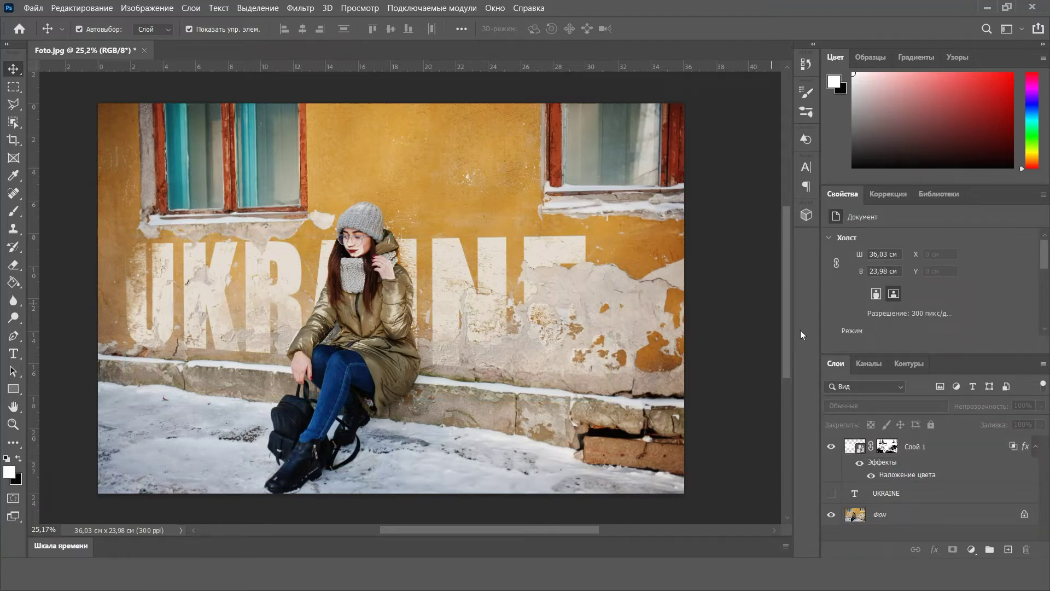
Step: Zoom in on the girl and rasterize Слой 1 so the Eraser can work on it
{"action": "left_click", "coordinate": [860, 446]}
{"action": "scroll", "coordinate": [358, 254], "scroll_direction": "up", "scroll_amount": 5}
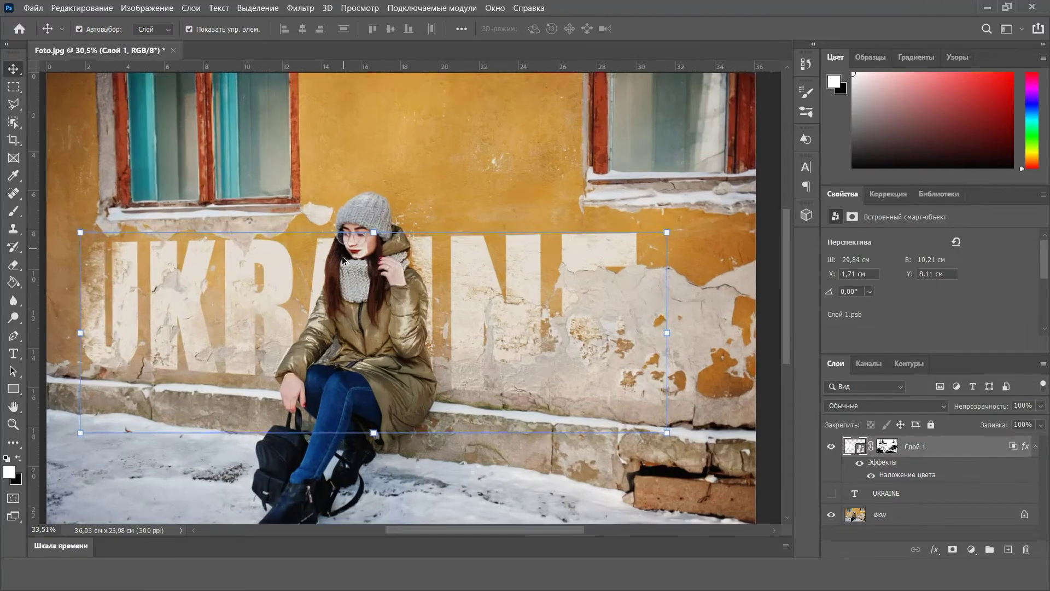
{"action": "scroll", "coordinate": [358, 253], "scroll_direction": "up", "scroll_amount": 3}
{"action": "scroll", "coordinate": [363, 270], "scroll_direction": "up", "scroll_amount": 2}
{"action": "scroll", "coordinate": [383, 274], "scroll_direction": "up", "scroll_amount": 2}
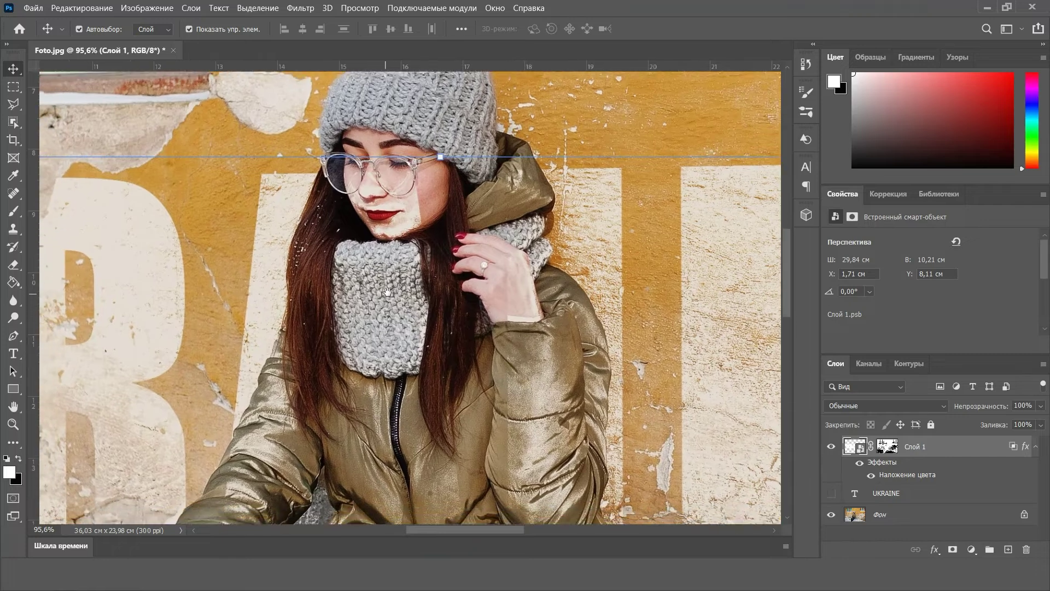
{"action": "scroll", "coordinate": [402, 279], "scroll_direction": "up", "scroll_amount": 2}
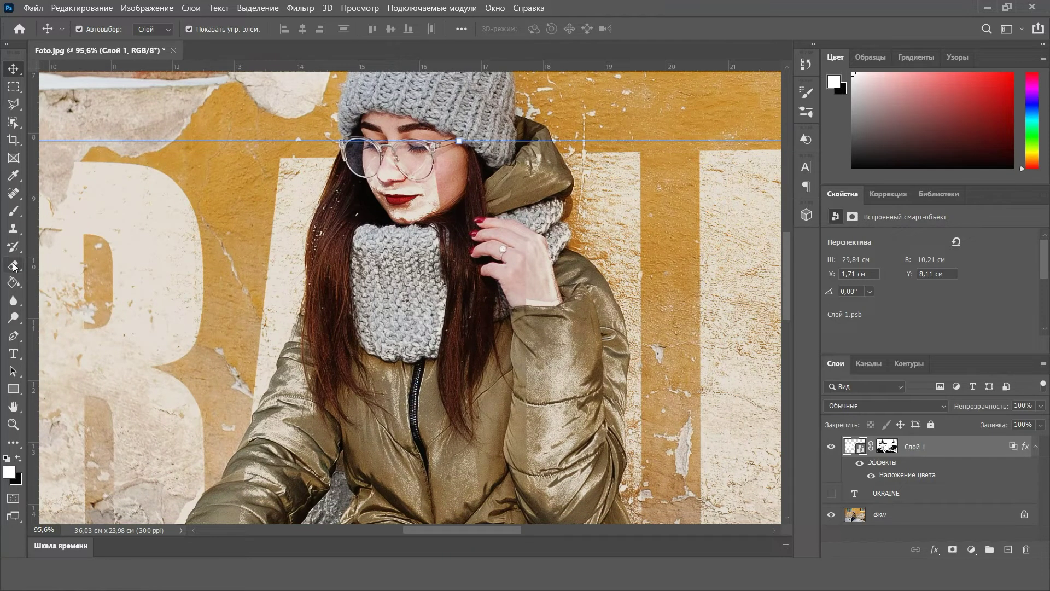
{"action": "left_click", "coordinate": [13, 265]}
{"action": "left_click", "coordinate": [432, 209]}
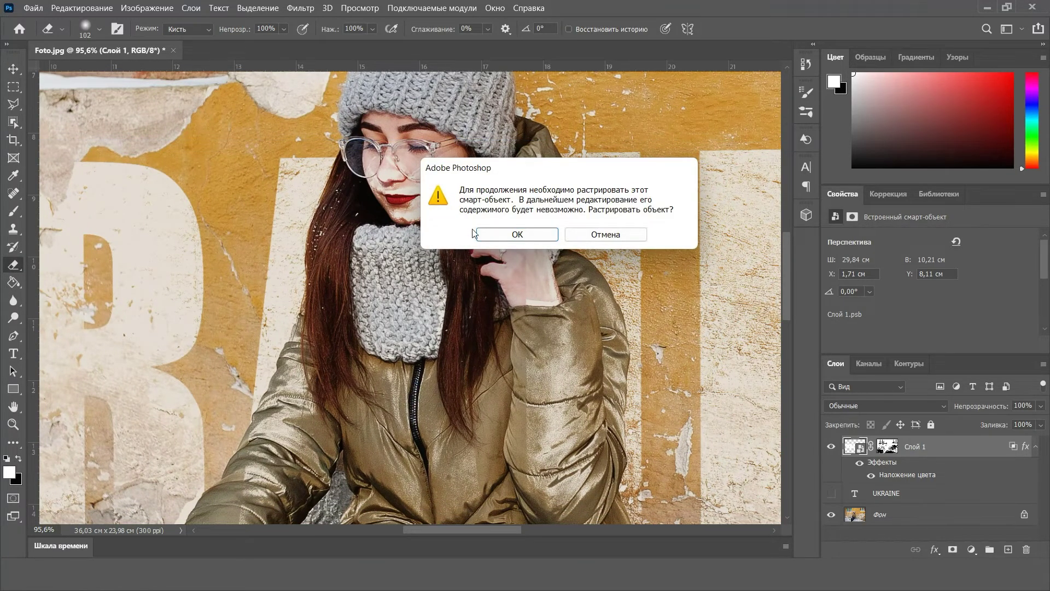
{"action": "left_click", "coordinate": [490, 235]}
Step: Erase the lettering from the girl's hand, chin and face with a soft round brush
{"action": "left_click_drag", "start_coordinate": [491, 236], "coordinate": [421, 205]}
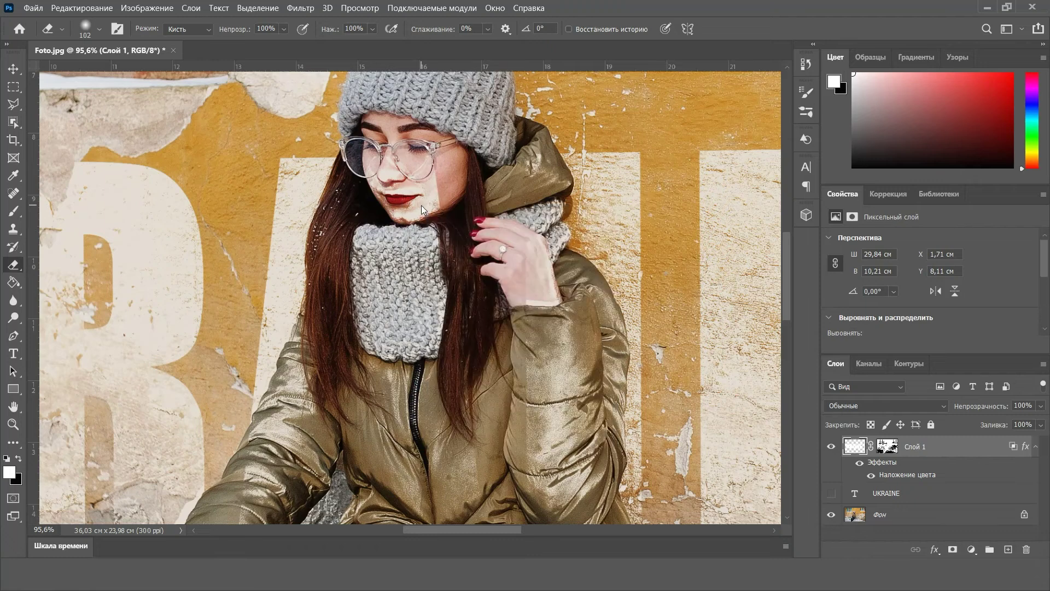
{"action": "right_click", "coordinate": [432, 205]}
{"action": "left_click", "coordinate": [498, 374]}
{"action": "left_click_drag", "start_coordinate": [543, 234], "coordinate": [526, 230]}
{"action": "left_click", "coordinate": [446, 189]}
{"action": "mouse_move", "coordinate": [438, 230]}
{"action": "left_mouse_down"}
{"action": "mouse_move", "coordinate": [404, 186]}
{"action": "mouse_move", "coordinate": [361, 224]}
{"action": "mouse_move", "coordinate": [400, 427]}
{"action": "mouse_move", "coordinate": [539, 284]}
{"action": "mouse_move", "coordinate": [527, 159]}
{"action": "left_mouse_up"}
Step: Zoom back out to review the erased area and return to the Move tool
{"action": "scroll", "coordinate": [527, 158], "scroll_direction": "down", "scroll_amount": 5}
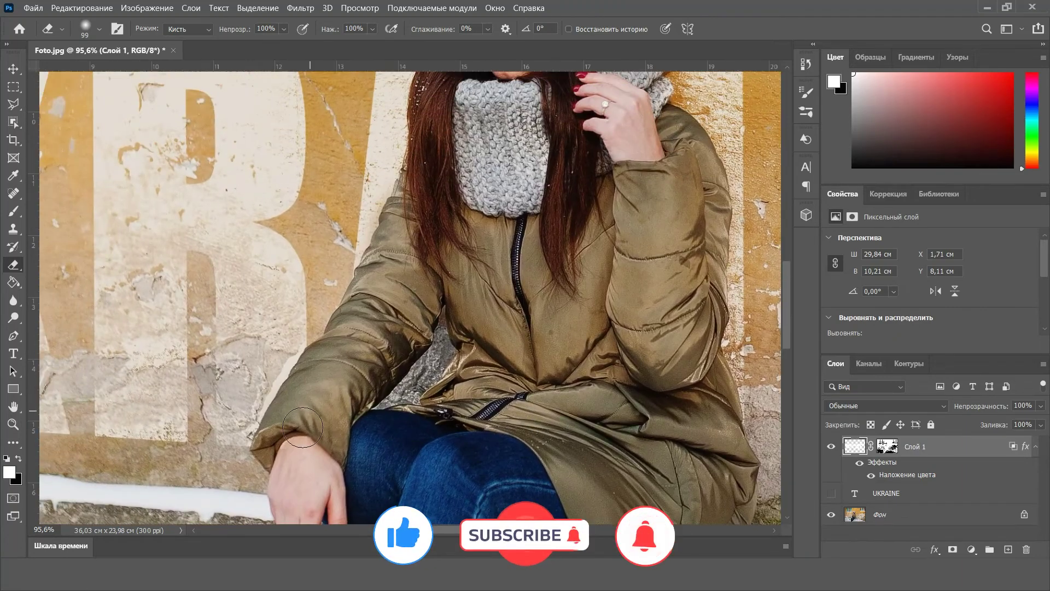
{"action": "scroll", "coordinate": [410, 328], "scroll_direction": "up", "scroll_amount": 5}
{"action": "scroll", "coordinate": [376, 259], "scroll_direction": "down", "scroll_amount": 3}
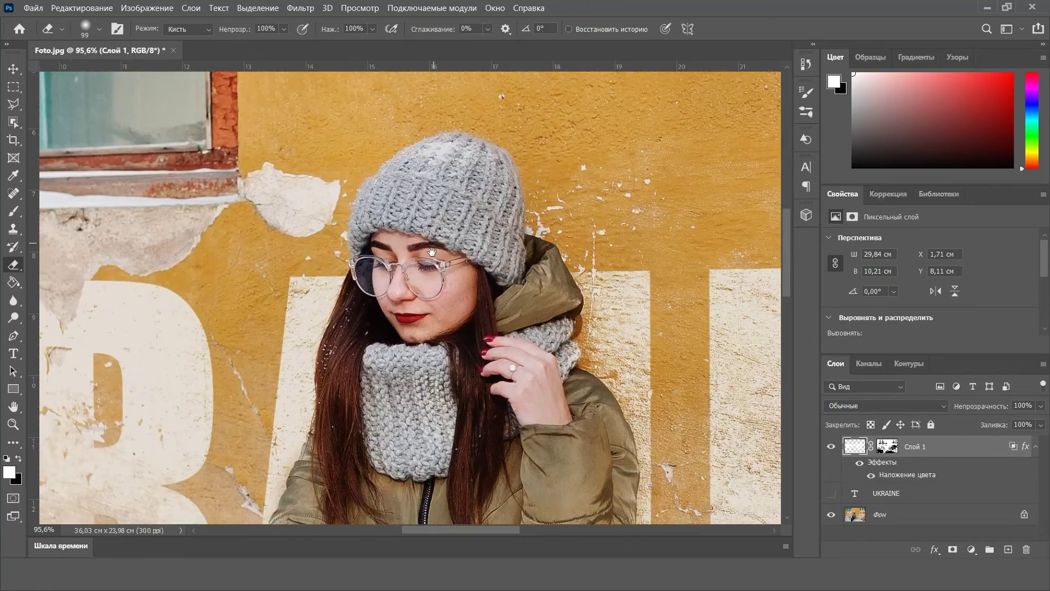
{"action": "scroll", "coordinate": [375, 267], "scroll_direction": "down", "scroll_amount": 3}
{"action": "left_click", "coordinate": [13, 68]}
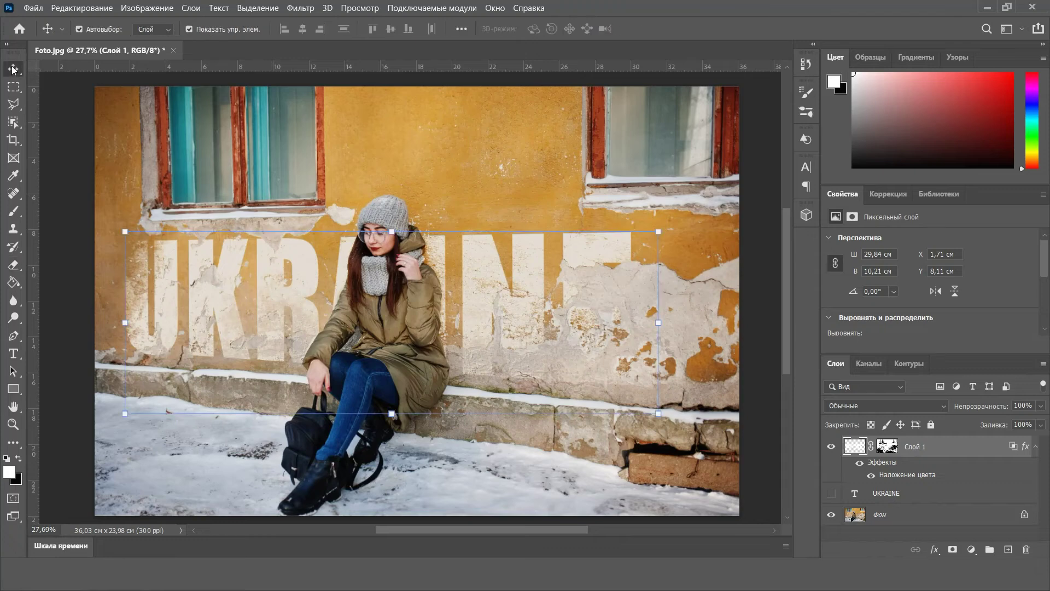
{"action": "left_click", "coordinate": [763, 287]}
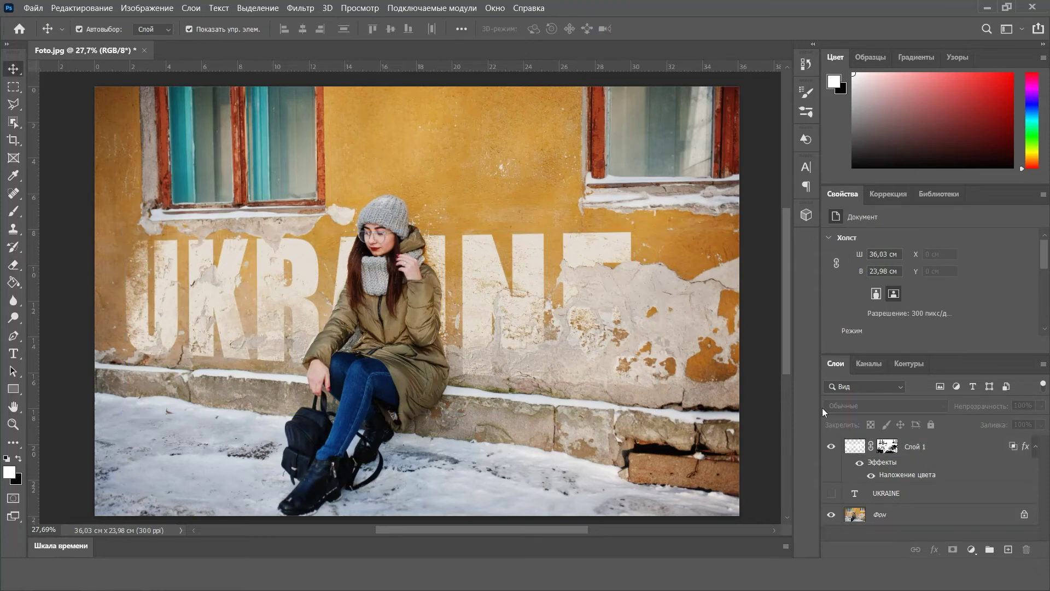
{"action": "left_click", "coordinate": [831, 448]}
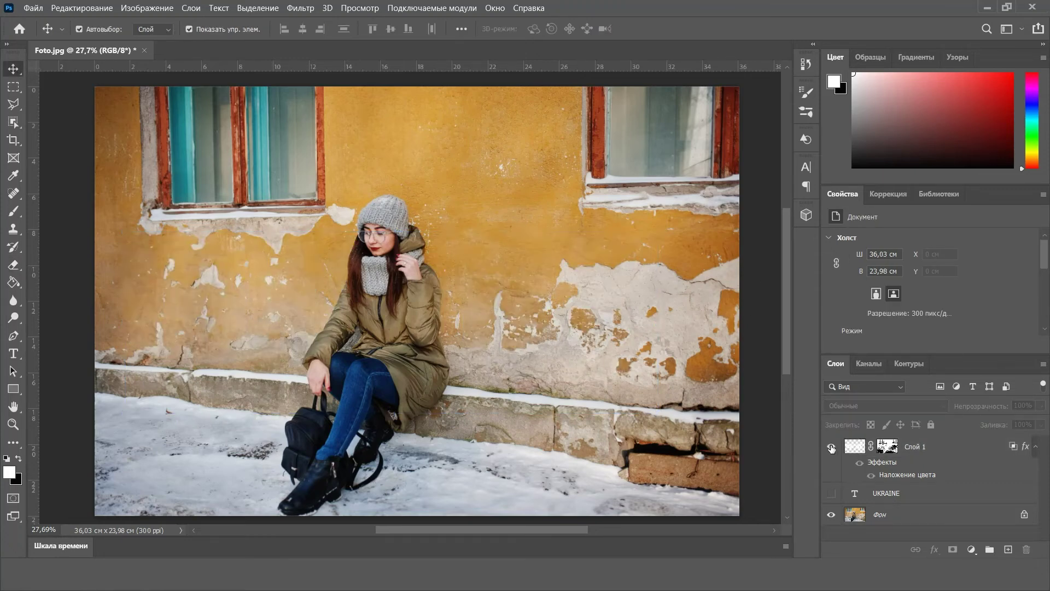
{"action": "left_click", "coordinate": [831, 447]}
{"action": "left_click", "coordinate": [831, 448]}
{"action": "left_click", "coordinate": [831, 448]}
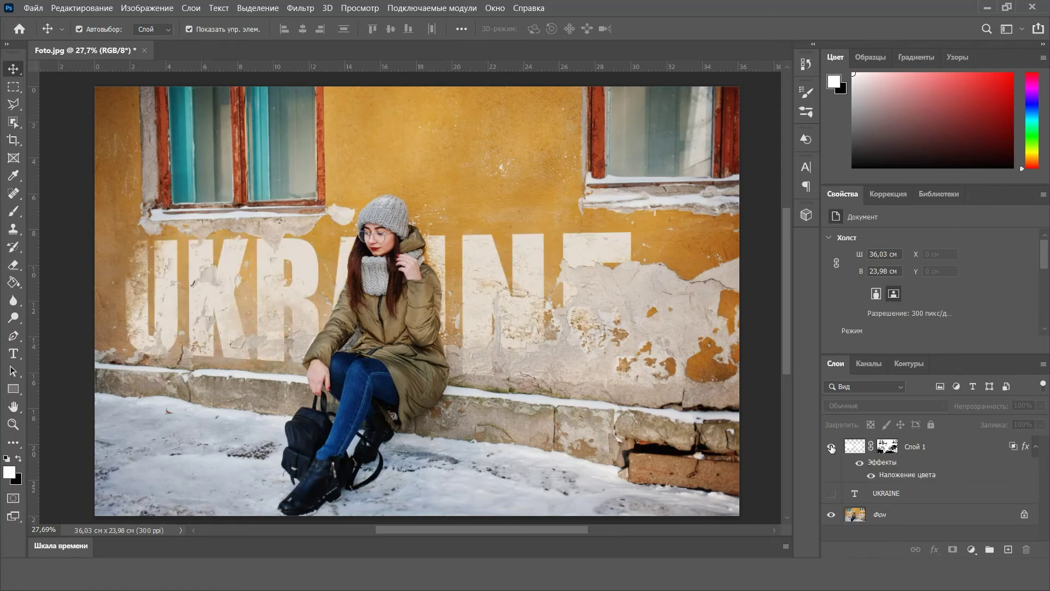